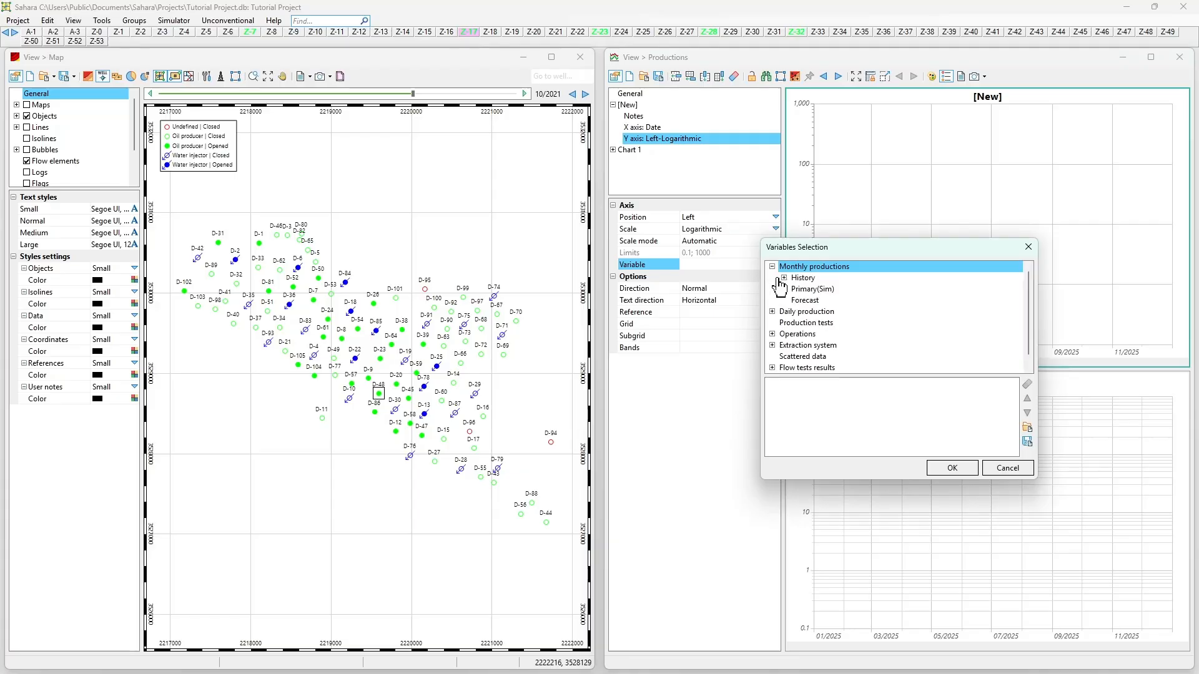
Add the monthly historical oil variable for the object total by calendar day to the chart's Y axis variables.
left_click(795, 277)
left_click(807, 288)
double_click(835, 301)
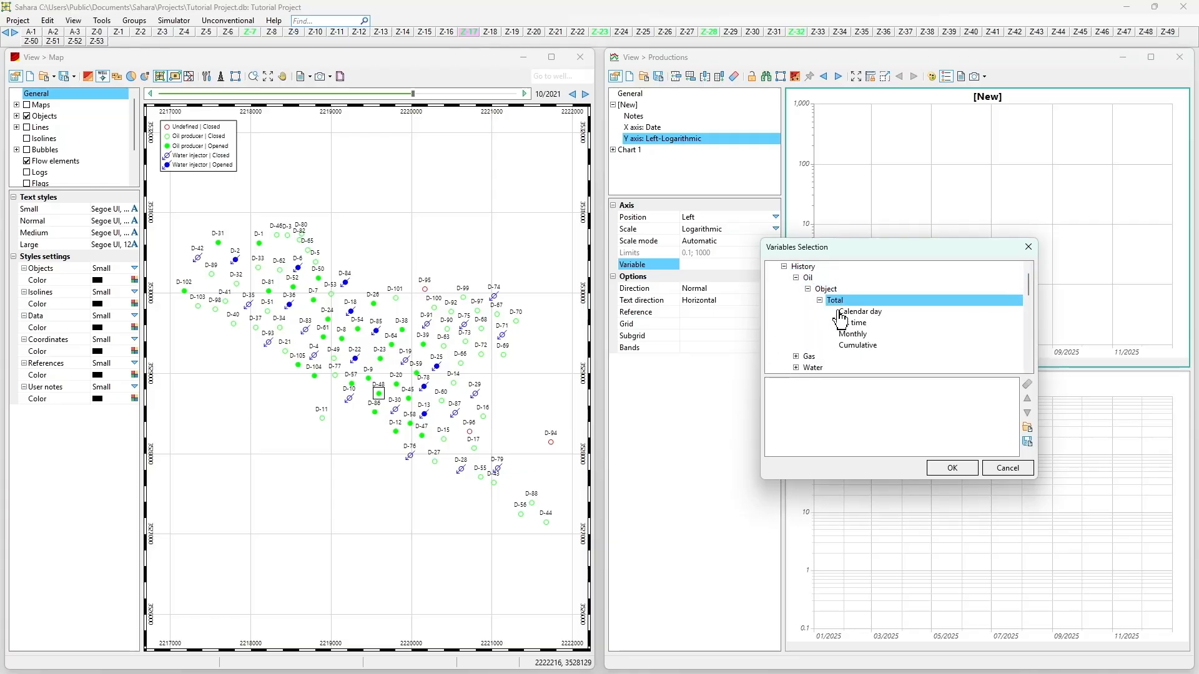
double_click(853, 312)
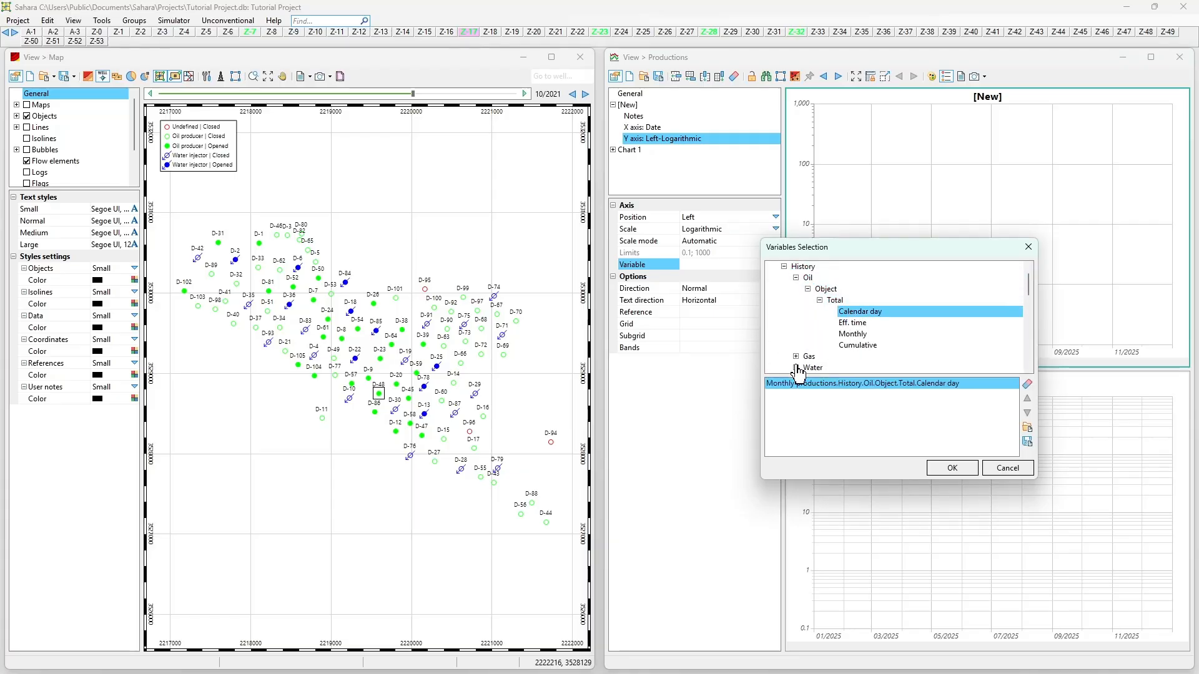
Add the monthly historical liquid variable for the object total by calendar day to the variable selection.
scroll(802, 350, "down", 2)
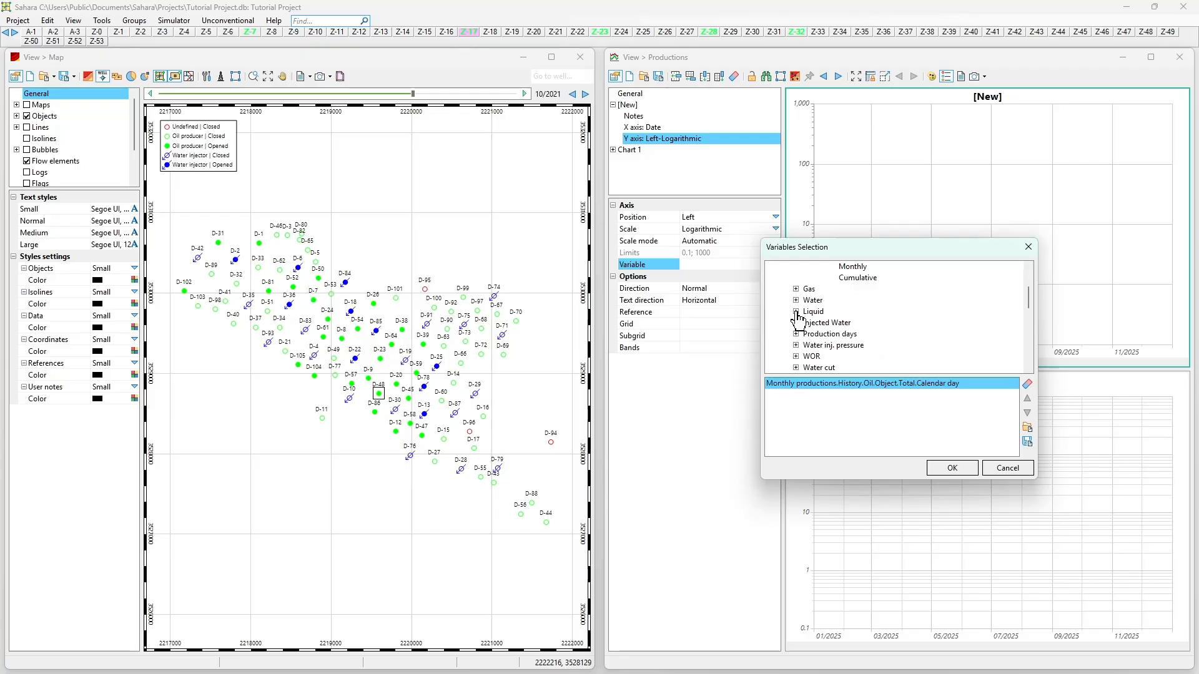
left_click(797, 312)
left_click(808, 323)
left_click(819, 334)
left_click(847, 341)
double_click(847, 340)
Add the monthly historical water cut variable for the object total and apply the variable selection.
left_click(795, 288)
scroll(796, 291, "up", 3)
left_click(796, 288)
left_click(795, 311)
left_click(795, 322)
scroll(801, 337, "down", 2)
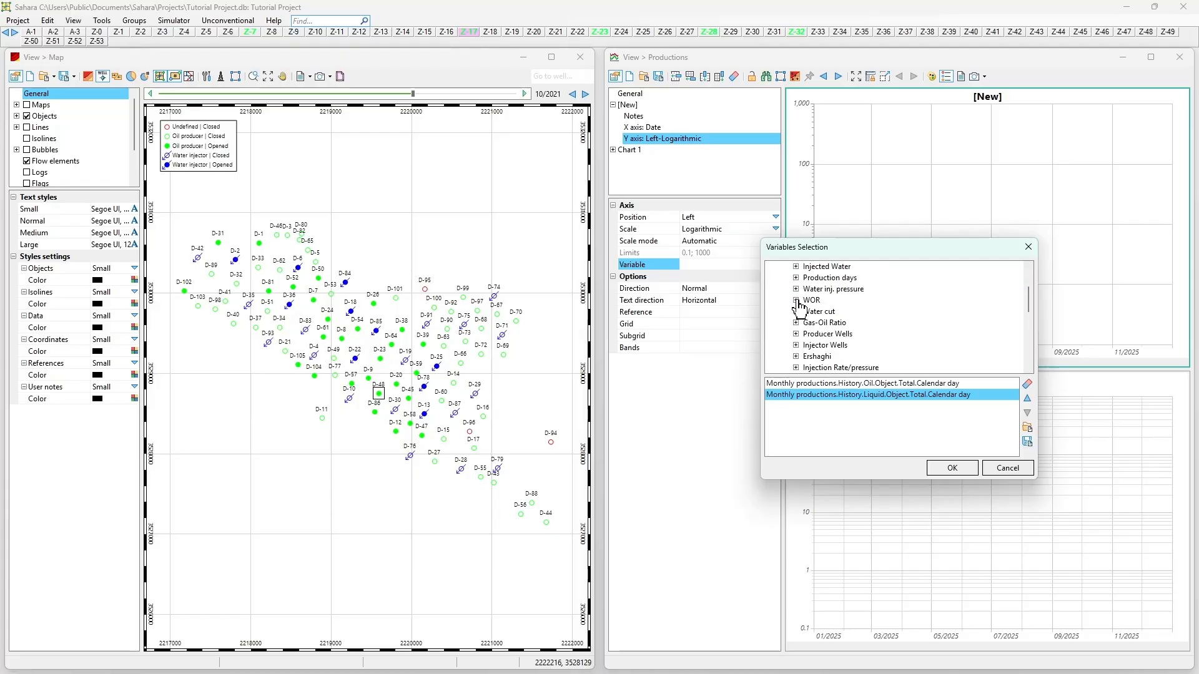
left_click(795, 311)
left_click(807, 322)
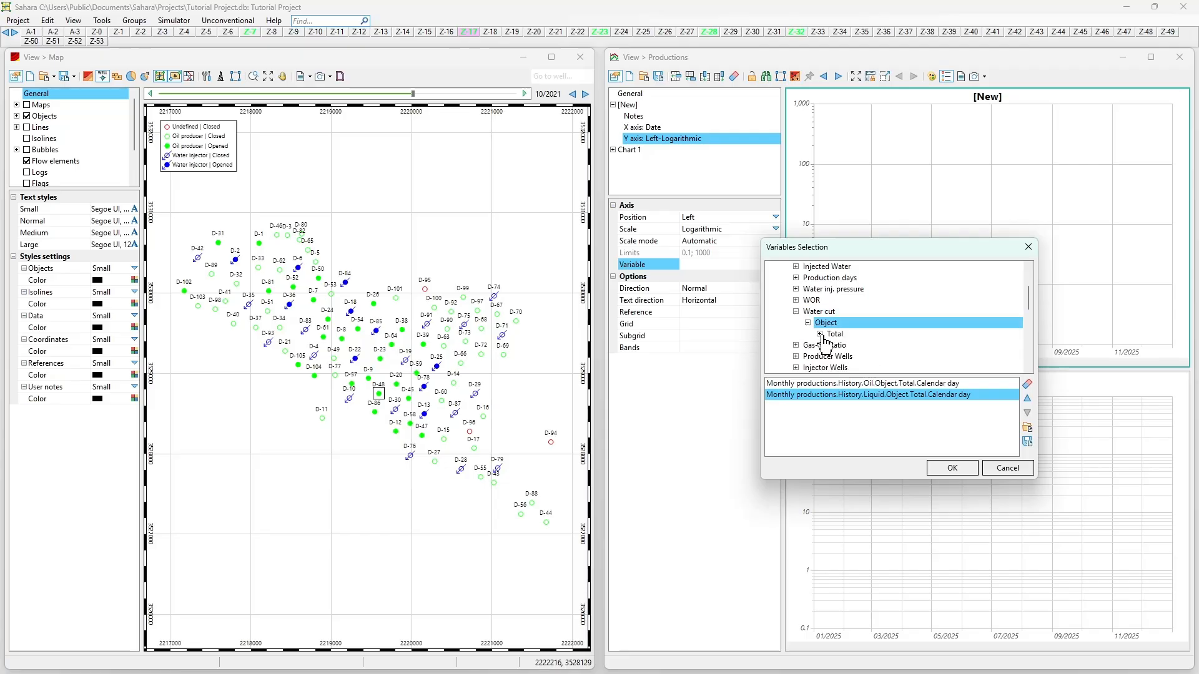
left_click(820, 333)
double_click(850, 346)
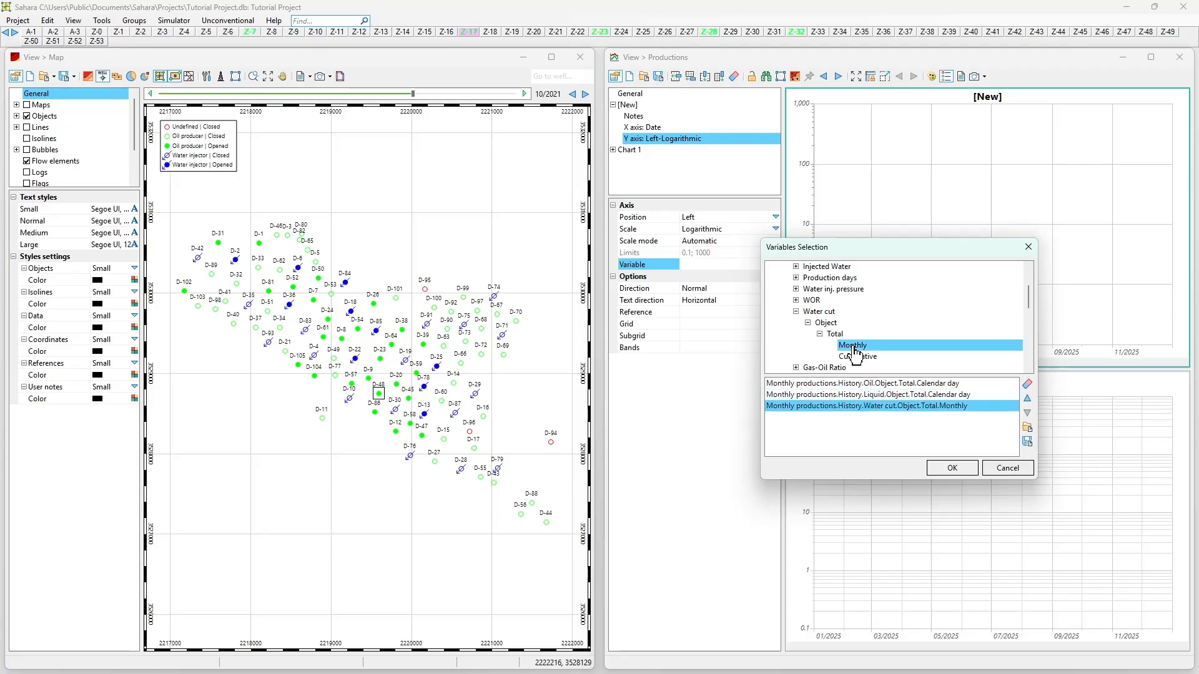
left_click(934, 469)
Select well D-8 on the map to plot its oil, liquid and water cut history in the [New] chart.
left_click(679, 128)
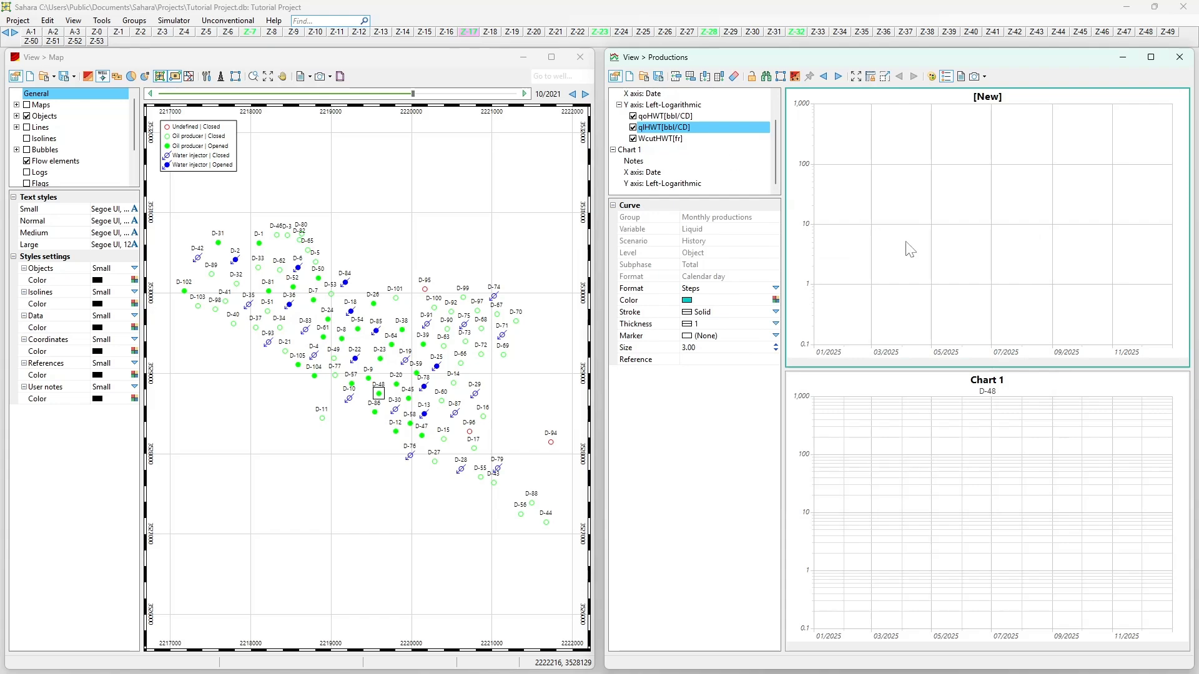
scroll(871, 227, "down", 8)
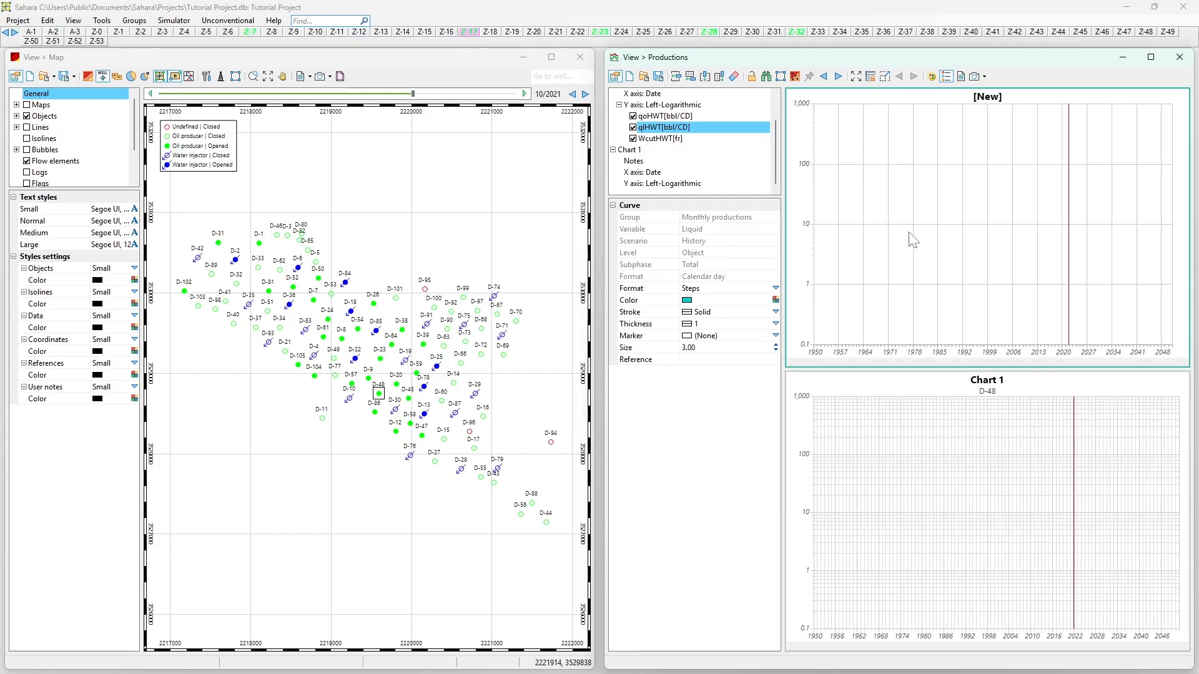
scroll(667, 163, "up", 1)
scroll(667, 166, "down", 1)
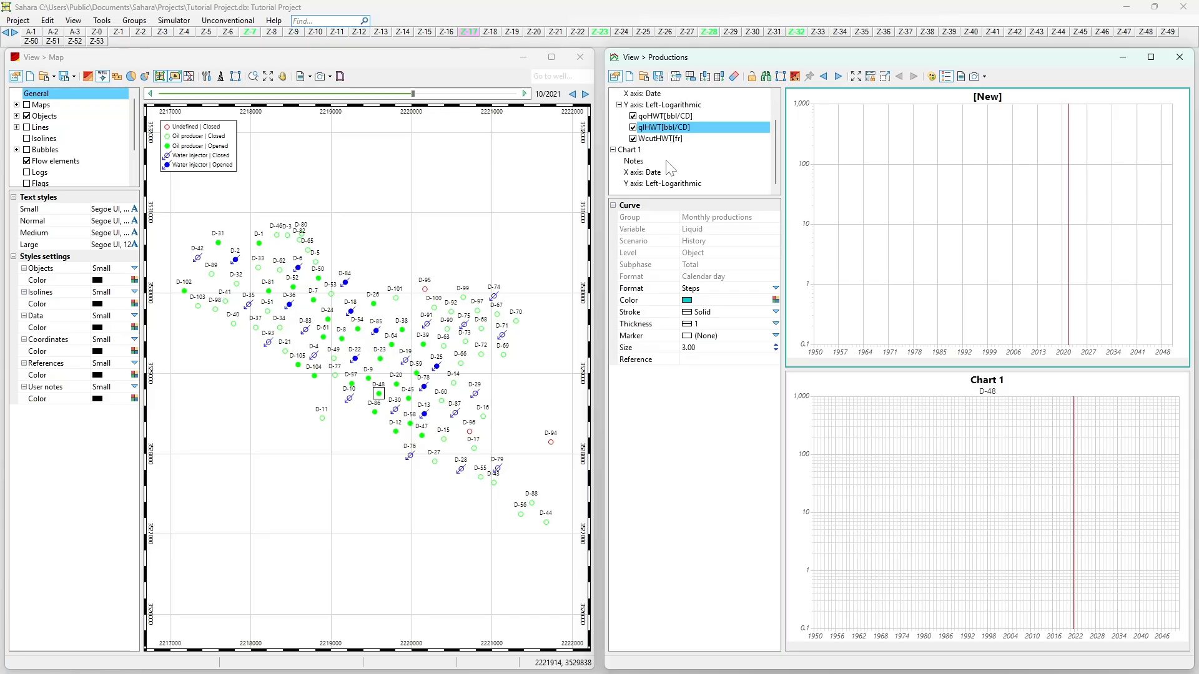
left_click(341, 339)
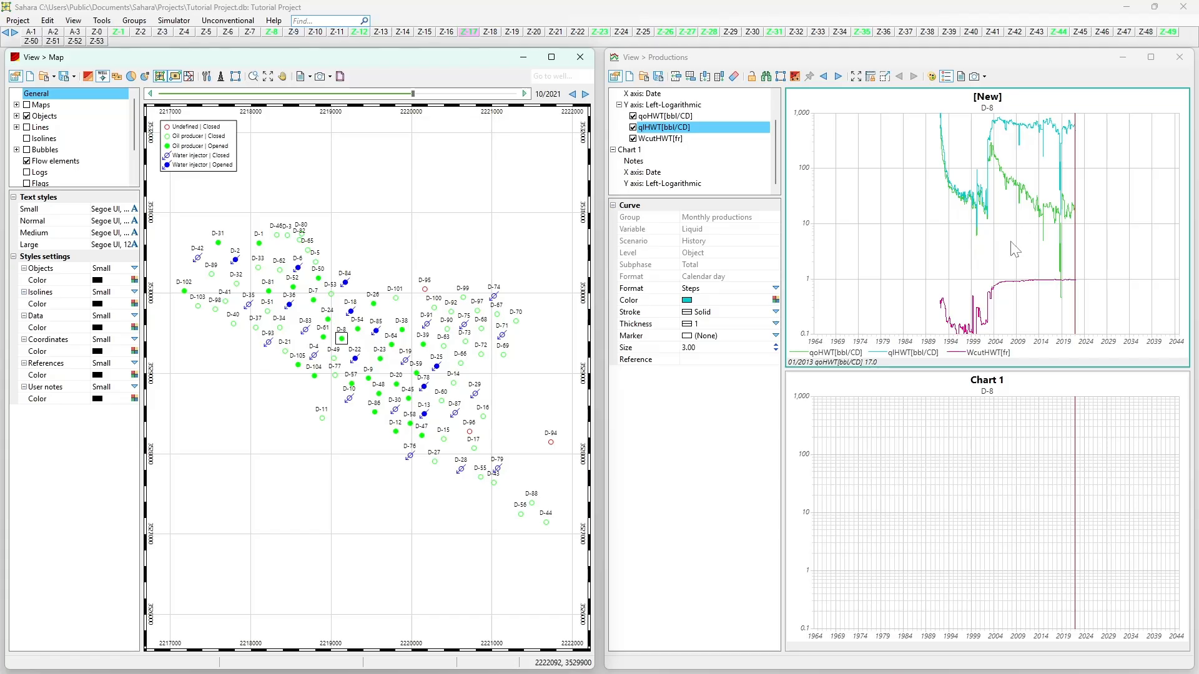
Add a second Y axis to the [New] chart, move the WcutHWT curve onto it and replot well D-8.
right_click(660, 115)
left_click(677, 147)
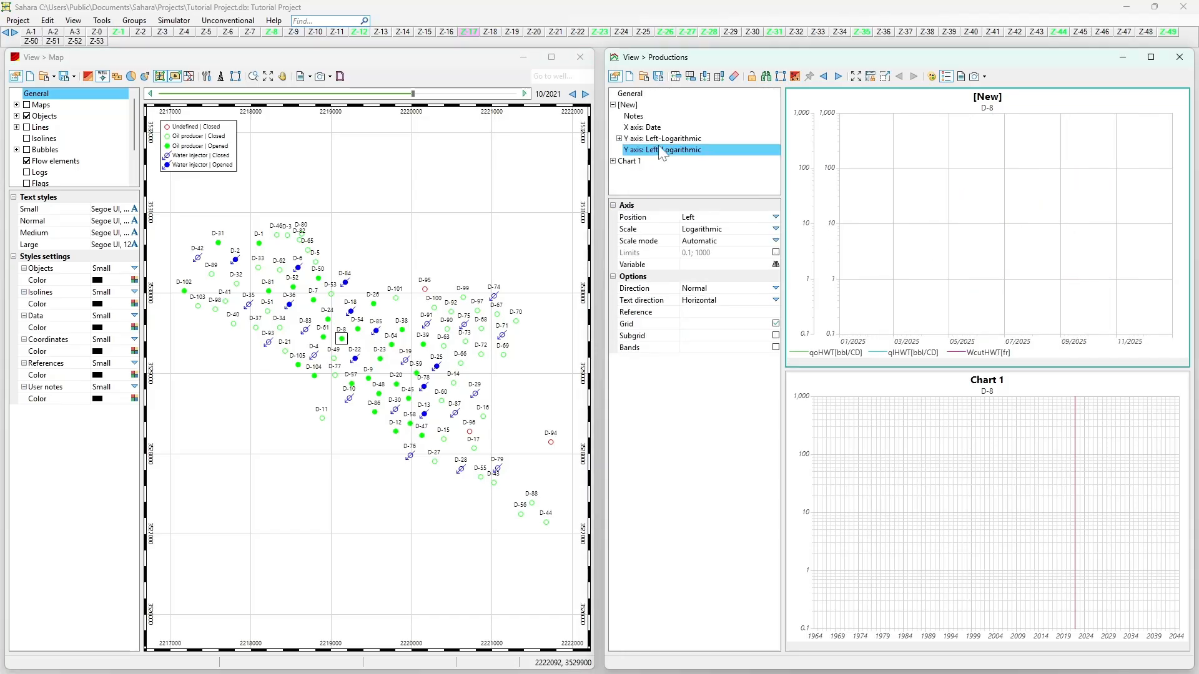
double_click(650, 139)
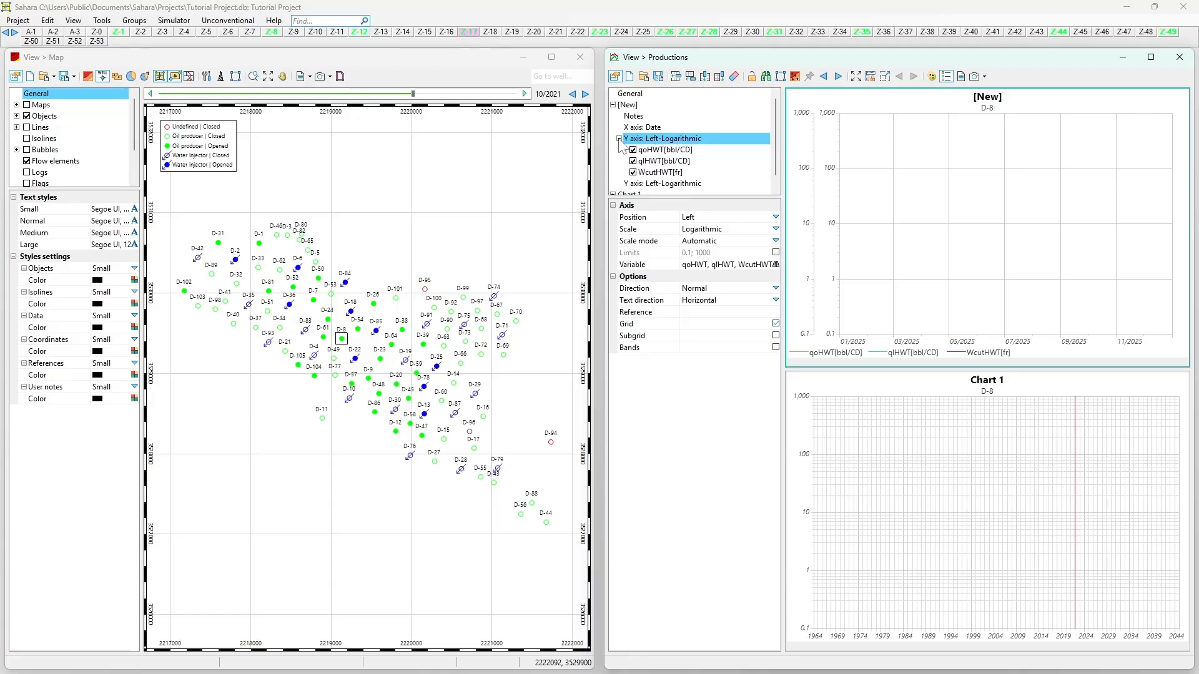
scroll(648, 175, "down", 1)
left_click_drag(649, 162, 636, 177)
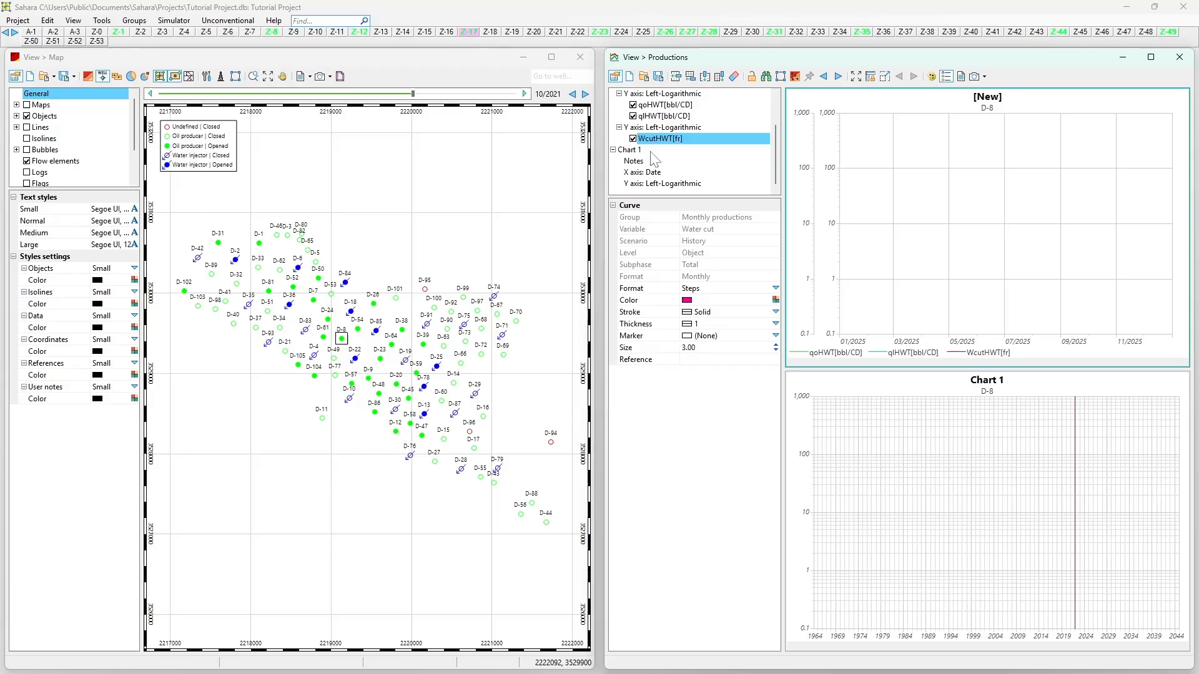
left_click(634, 94)
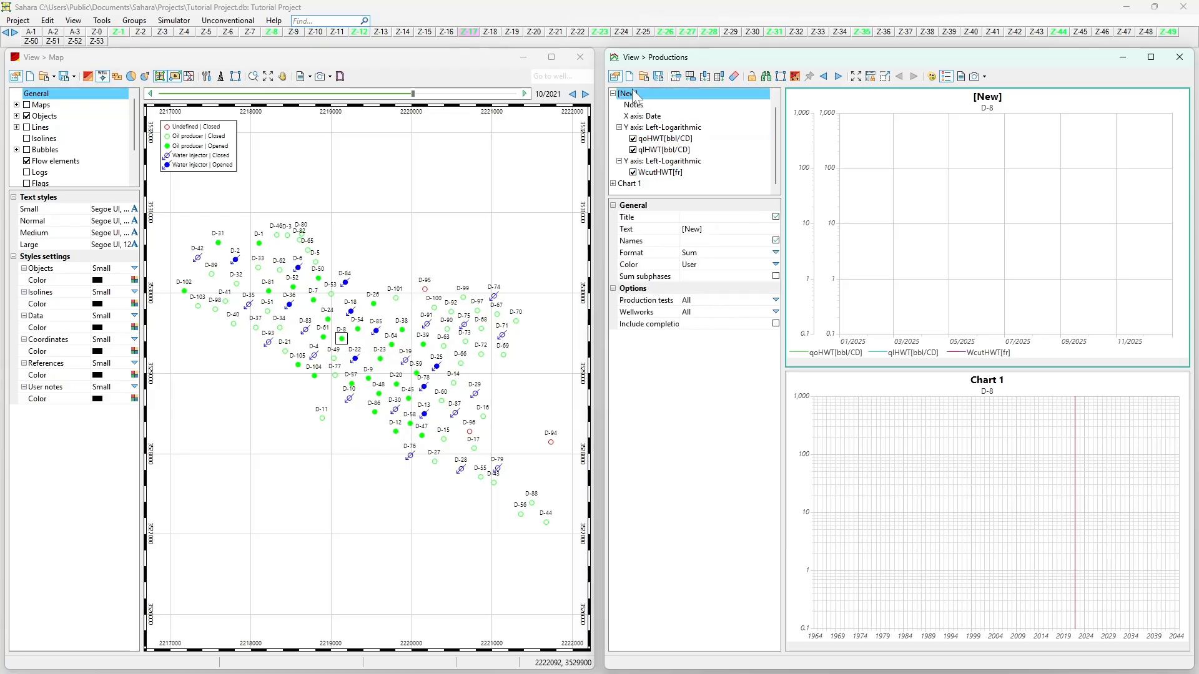
left_click(348, 335)
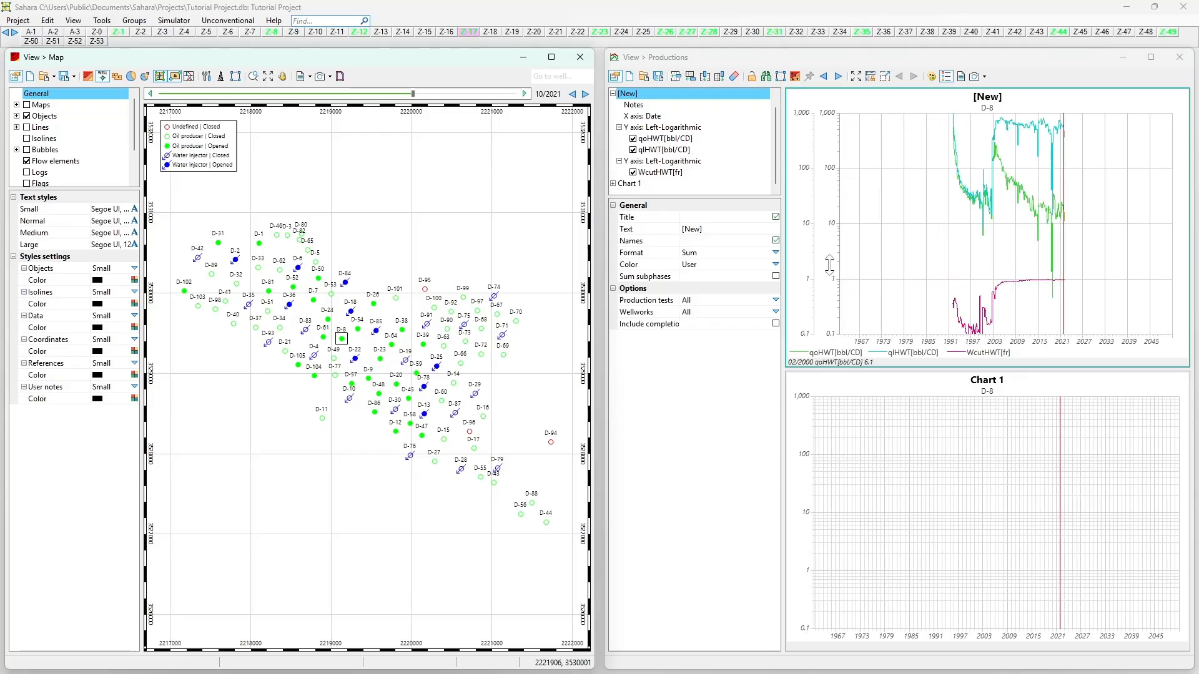
Set the water cut Y axis position to Right and its scale to Linear.
left_click(664, 174)
left_click(674, 161)
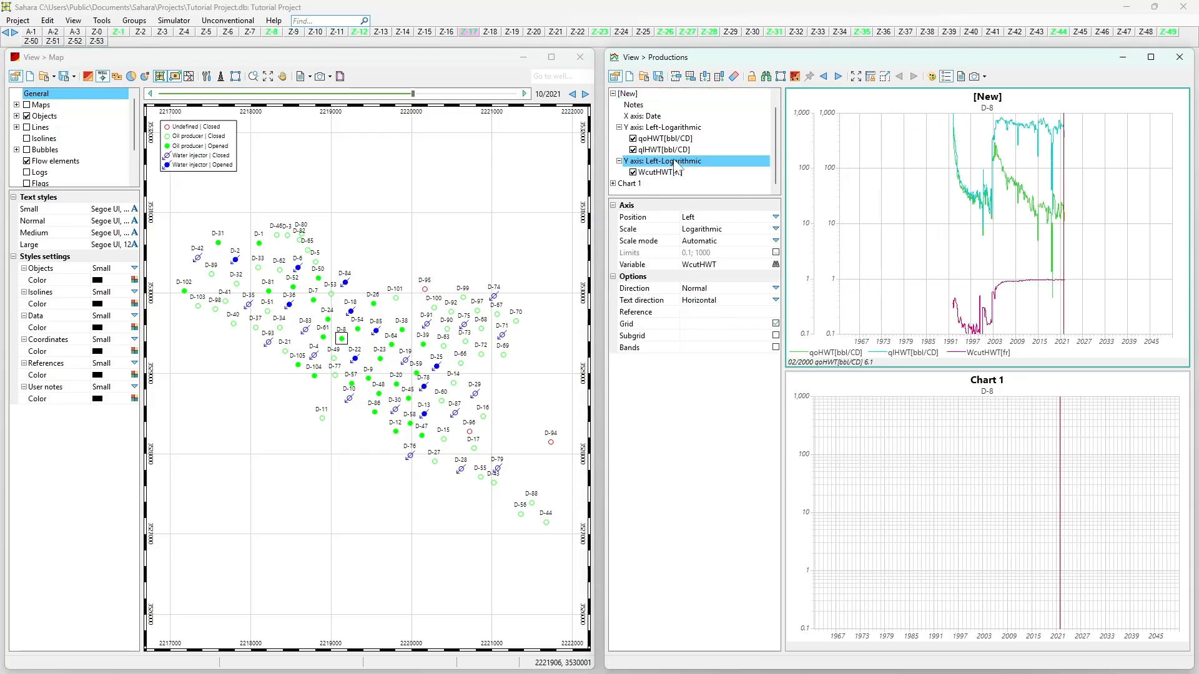
left_click(775, 218)
left_click(743, 239)
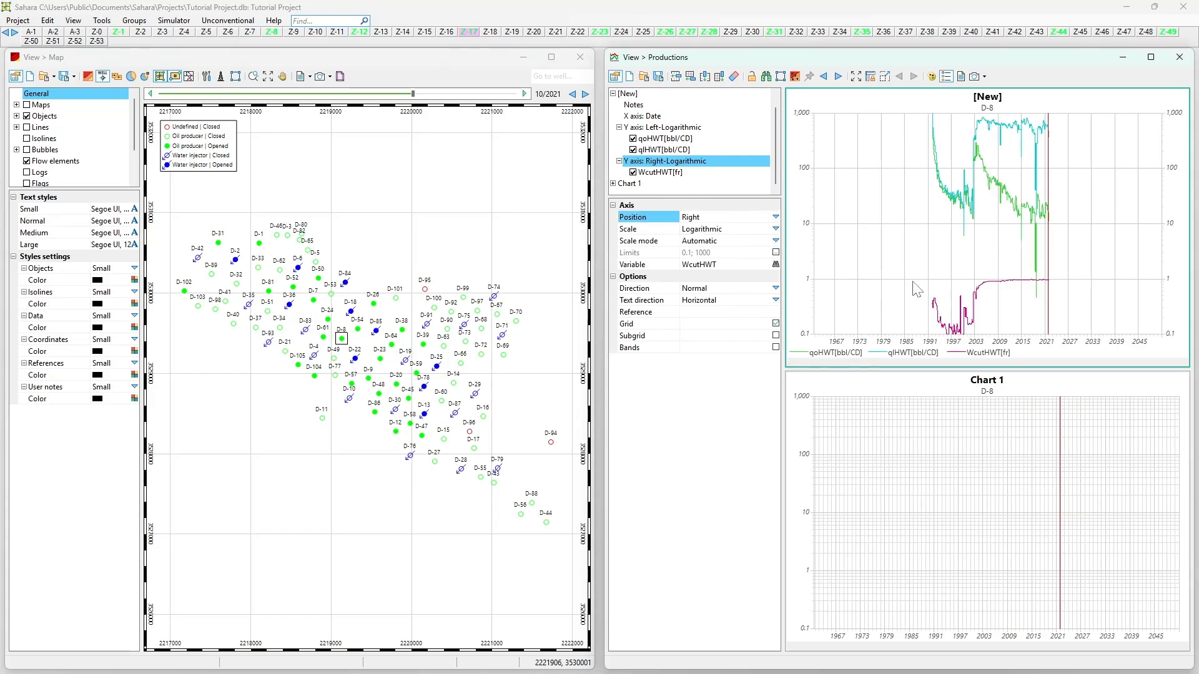
left_click(775, 229)
left_click(696, 240)
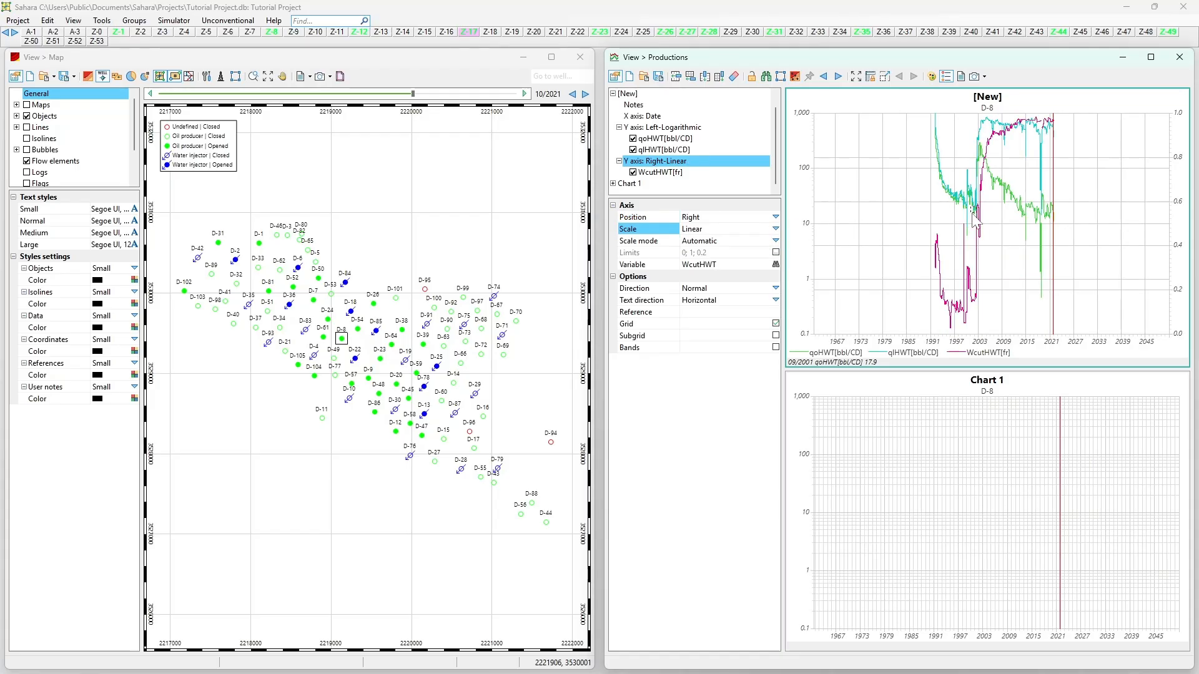
Change the color of the liquid curve qlHWT to black.
scroll(987, 232, "up", 6)
left_click_drag(998, 231, 873, 200)
left_click(664, 149)
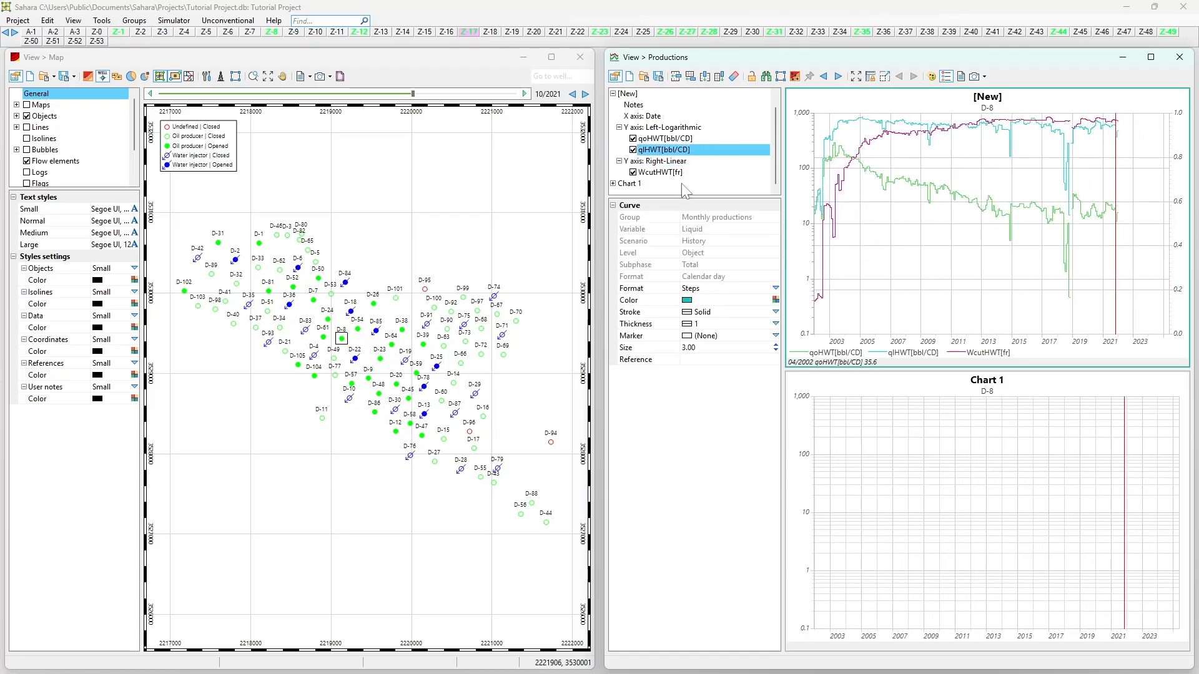
left_click(775, 300)
left_click(788, 400)
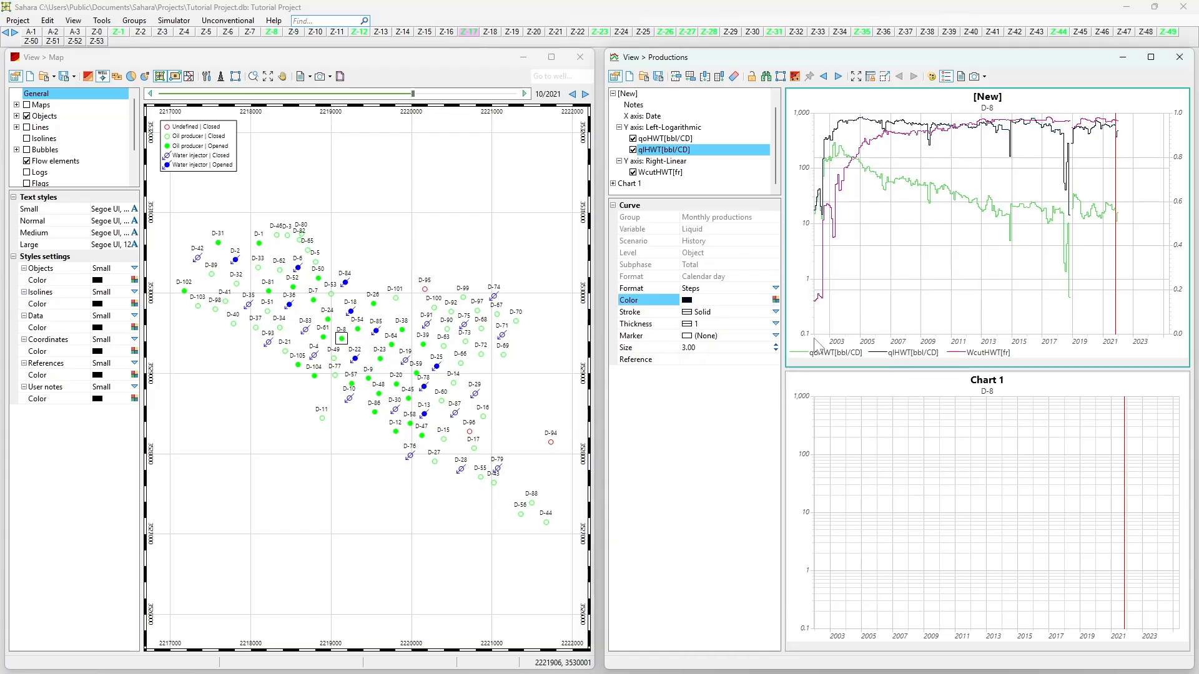
Change the color of the water cut curve WcutHWT to blue.
left_click(655, 173)
left_click(776, 300)
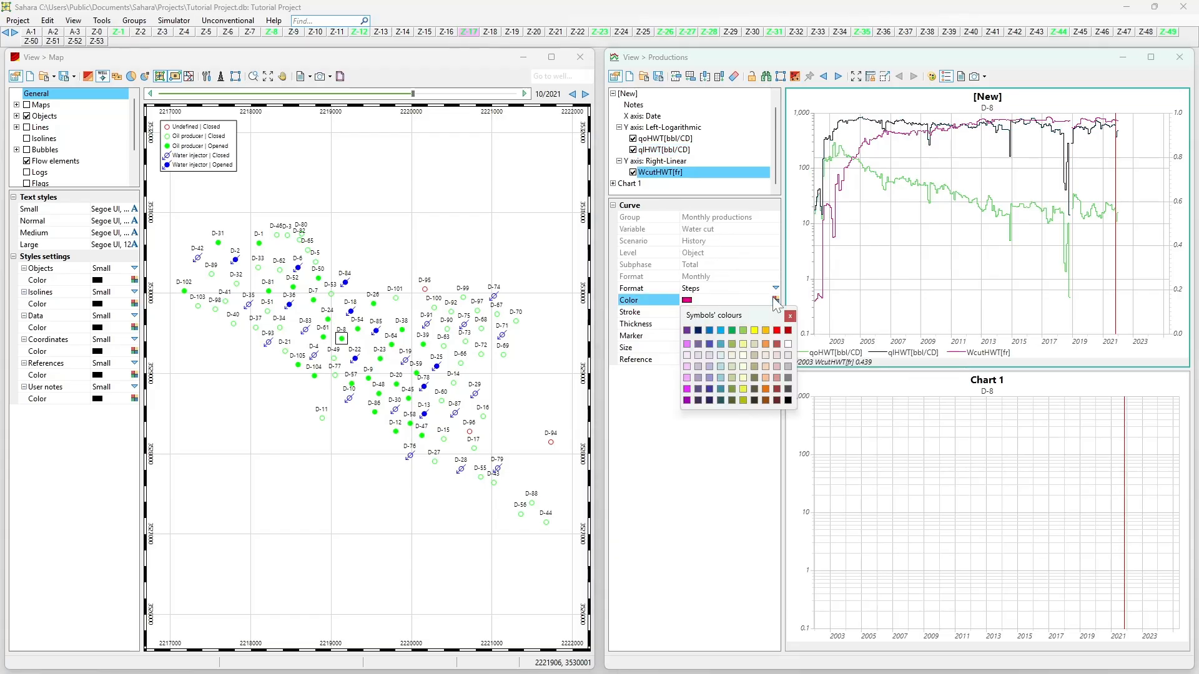
left_click(720, 330)
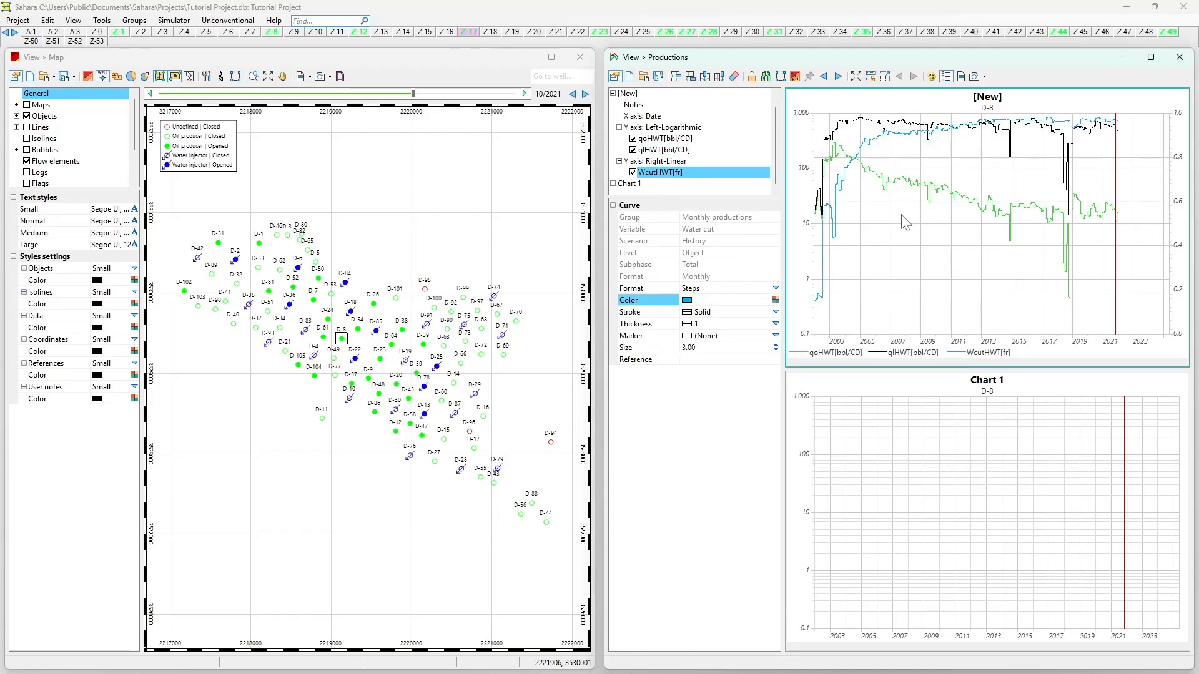
Examine well D-8's oil, liquid and water cut curves over its full history, and the chart's notes and axis settings.
scroll(943, 219, "down", 4)
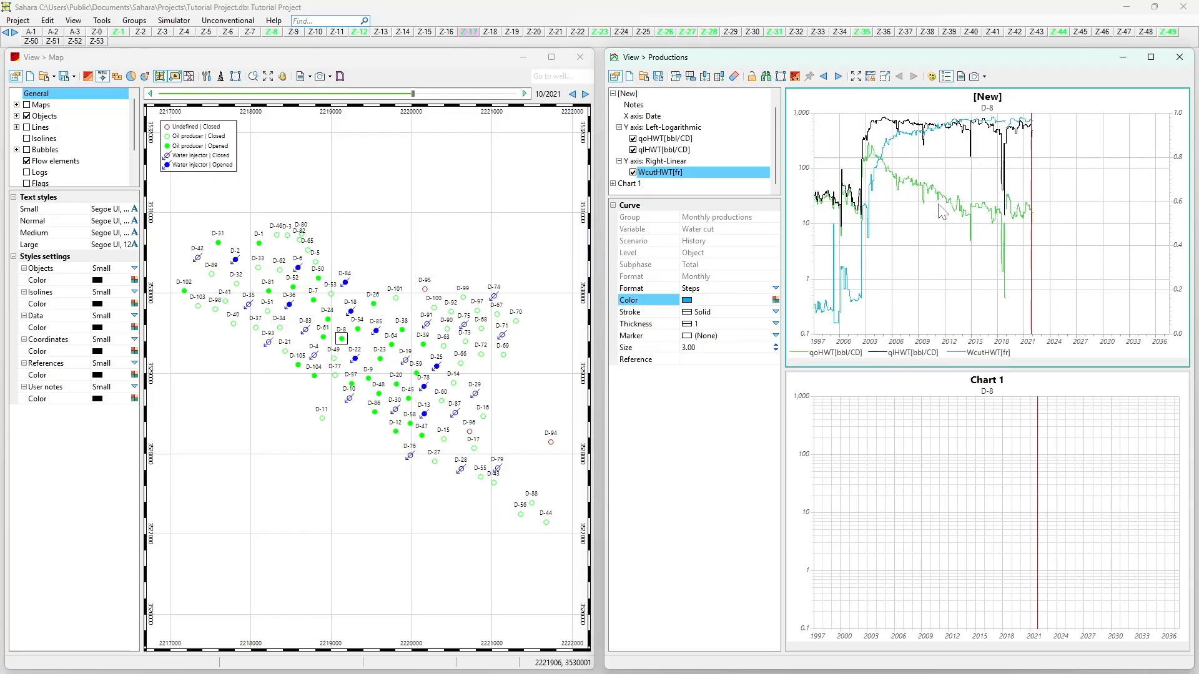
left_click_drag(972, 249, 1012, 252)
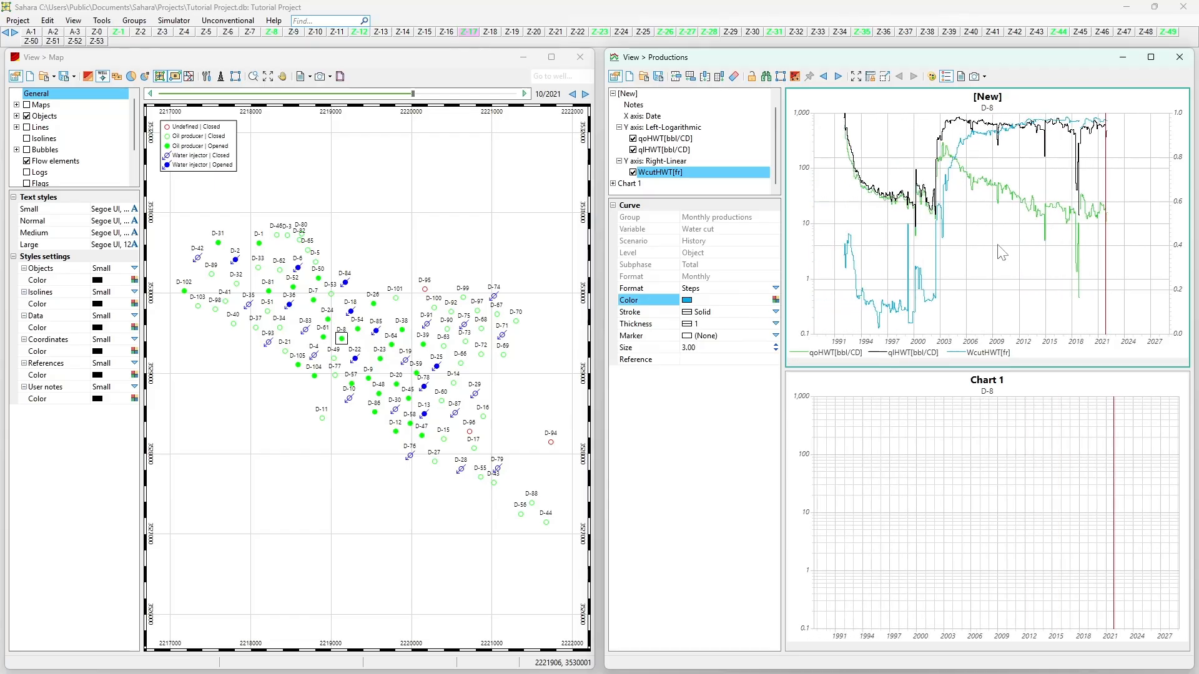
scroll(906, 204, "up", 1)
left_click_drag(968, 209, 965, 249)
scroll(933, 243, "down", 2)
scroll(1025, 195, "up", 1)
left_click_drag(1000, 201, 1020, 202)
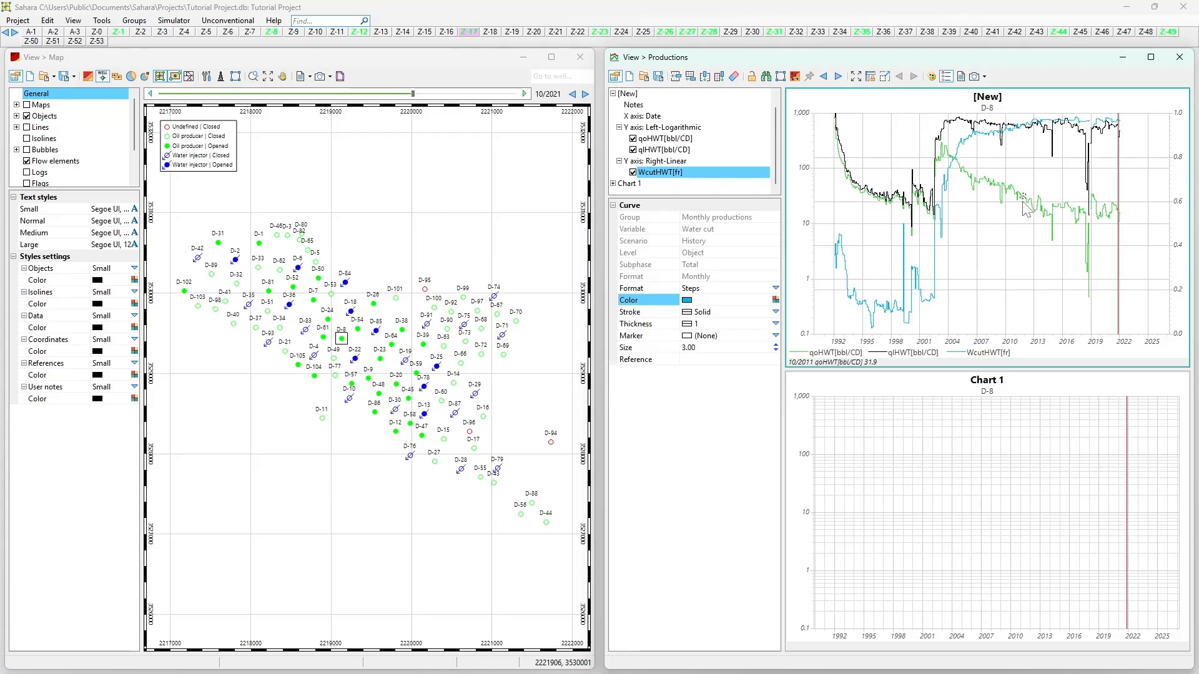
left_click(653, 127)
left_click(636, 106)
left_click(640, 116)
left_click(638, 106)
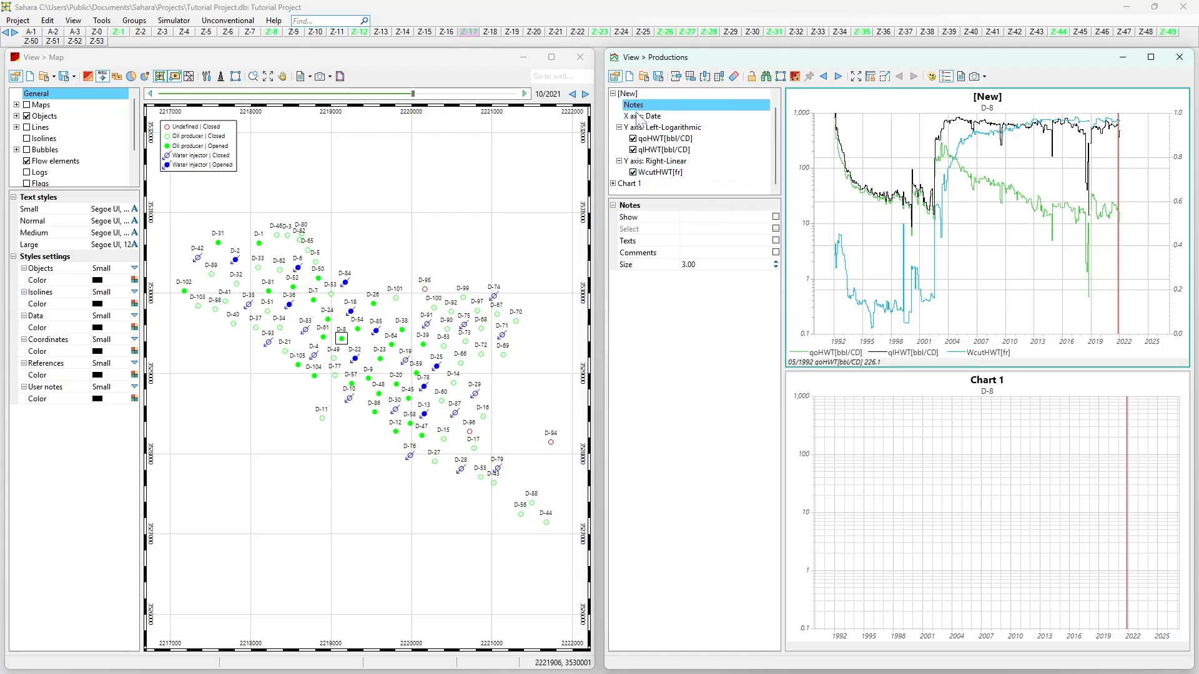
left_click(640, 118)
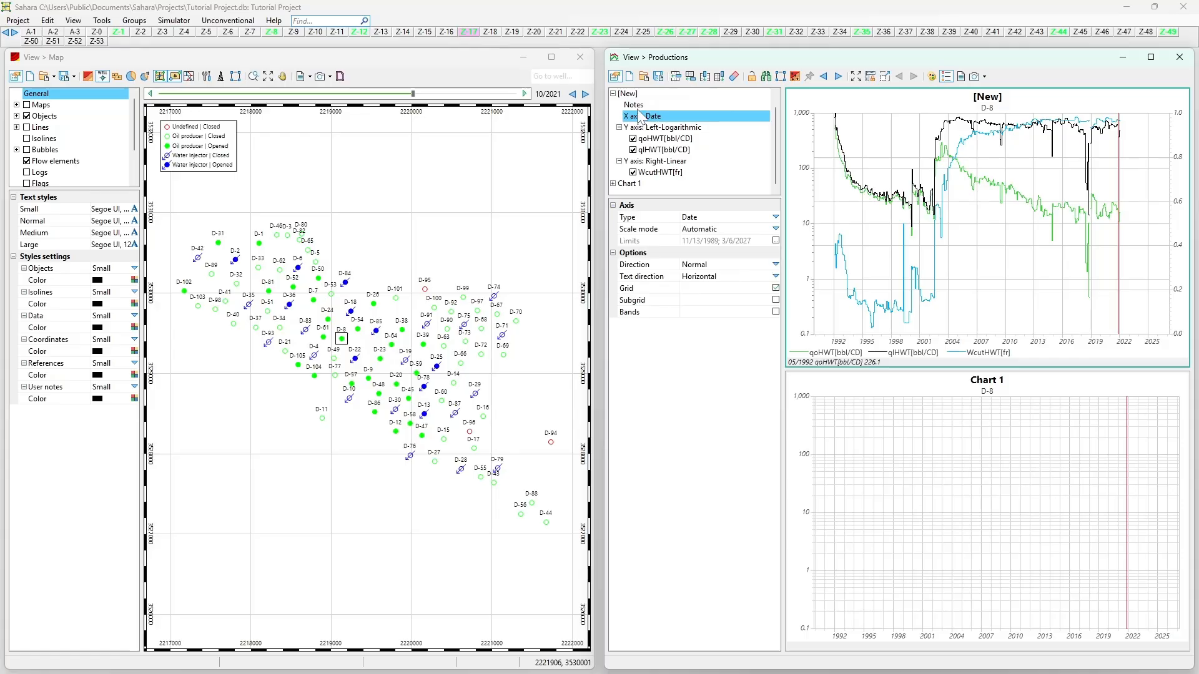
Set the title text of the [New] chart to Qo/Ql-Wcut.
left_click(629, 95)
left_click(692, 229)
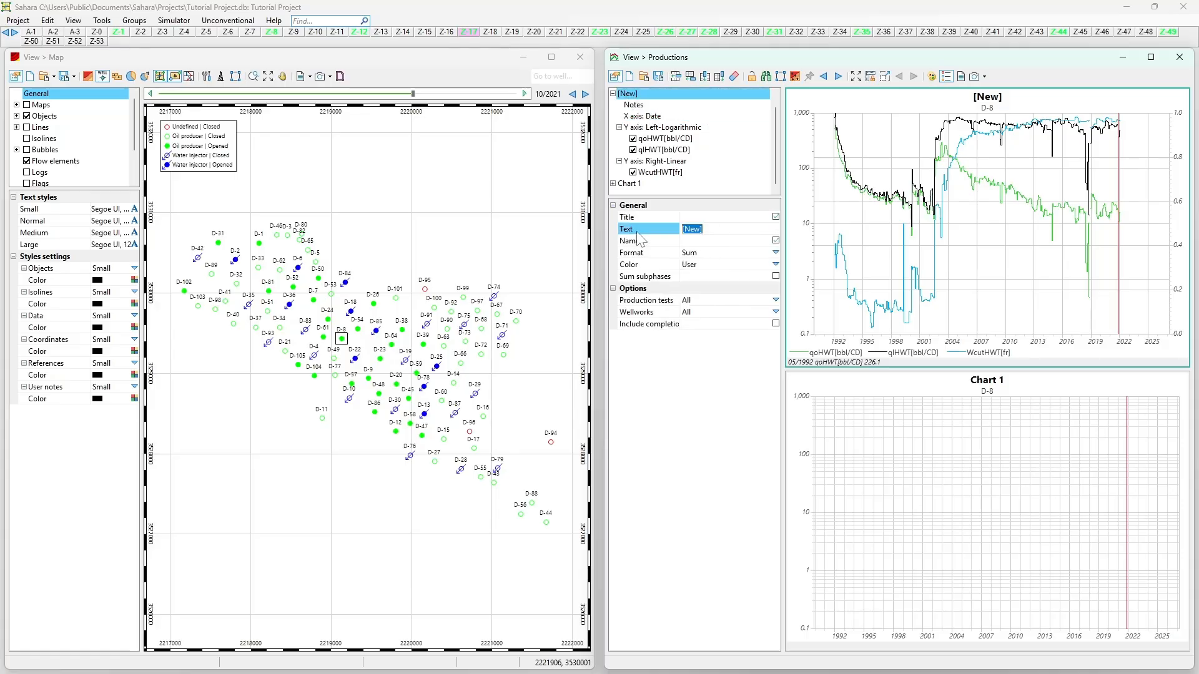
type("Qo/Ql-Wcut")
left_click(637, 239)
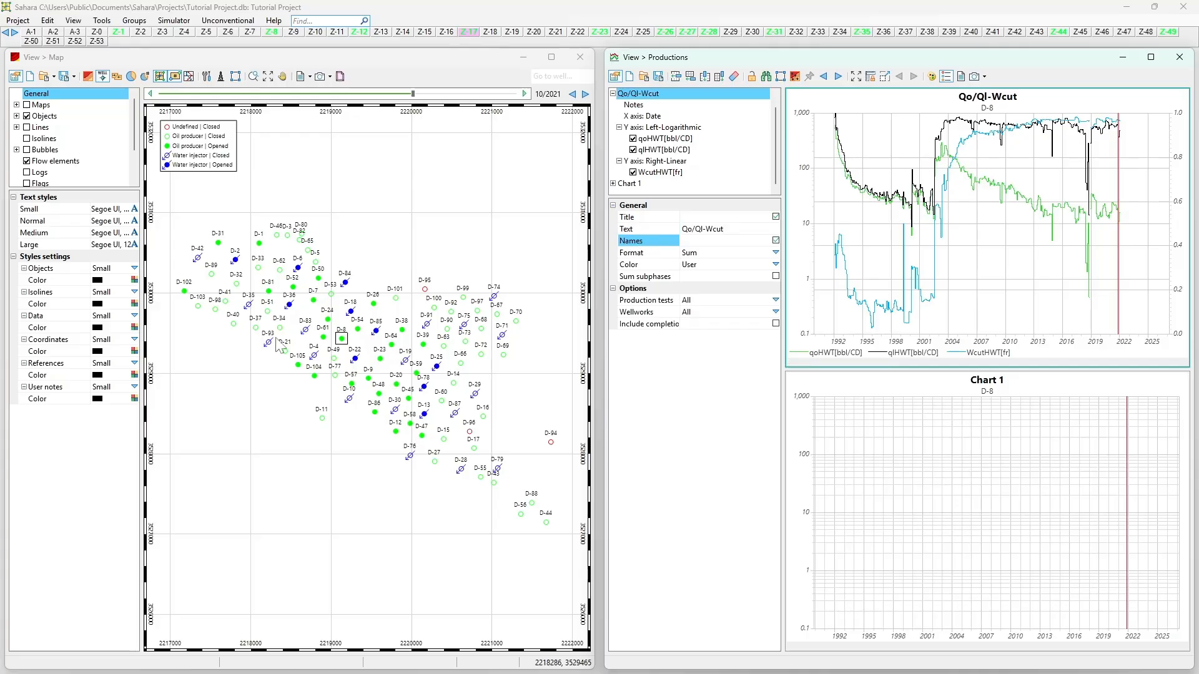
Select well D-23 on the map and inspect its oil, liquid and water cut curves from about 2003 onward.
left_click(379, 360)
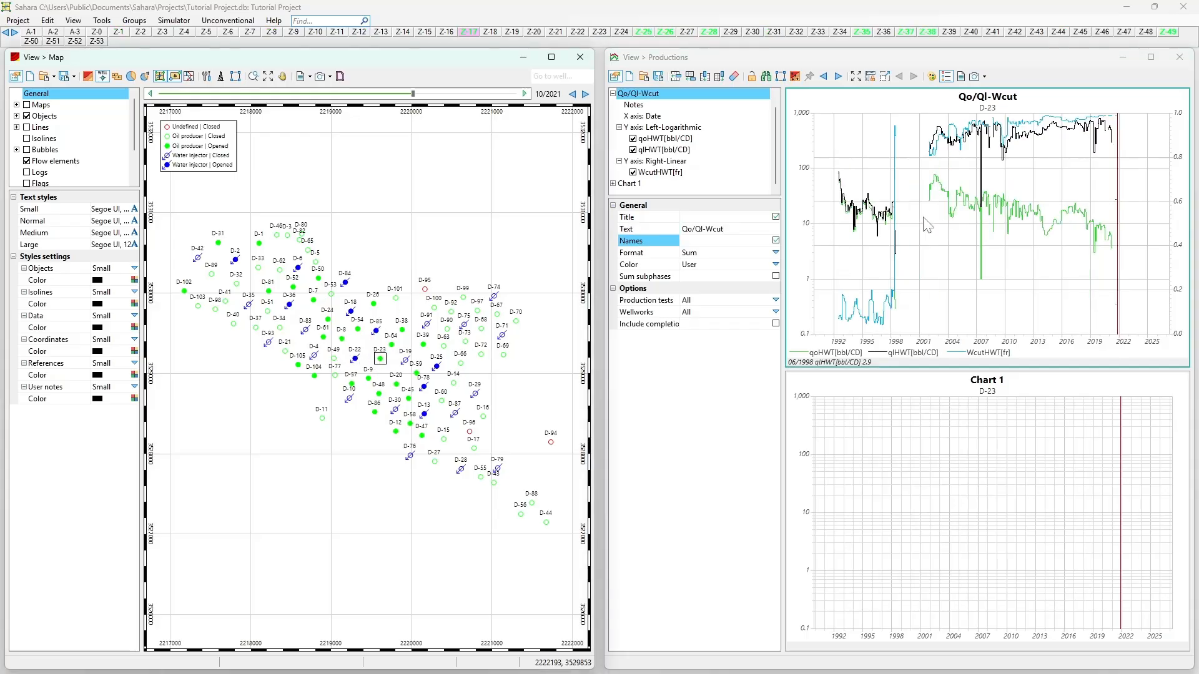
left_click_drag(1012, 213, 914, 203)
scroll(944, 210, "up", 2)
left_click_drag(946, 204, 930, 211)
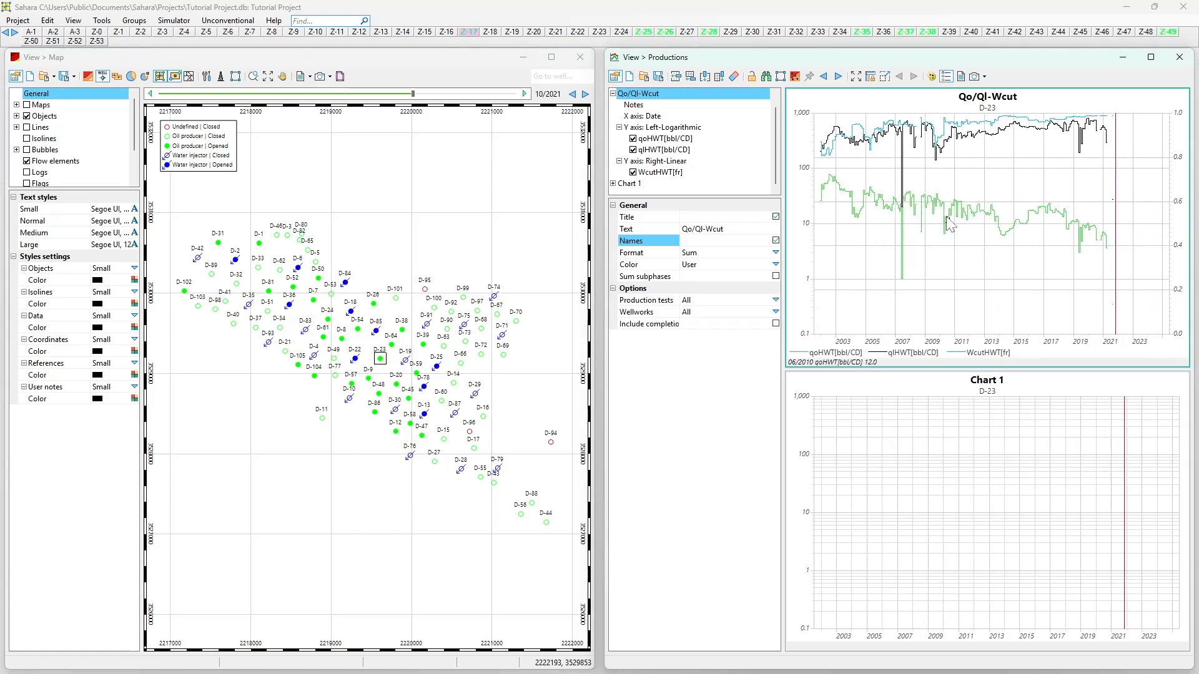
scroll(971, 203, "down", 1)
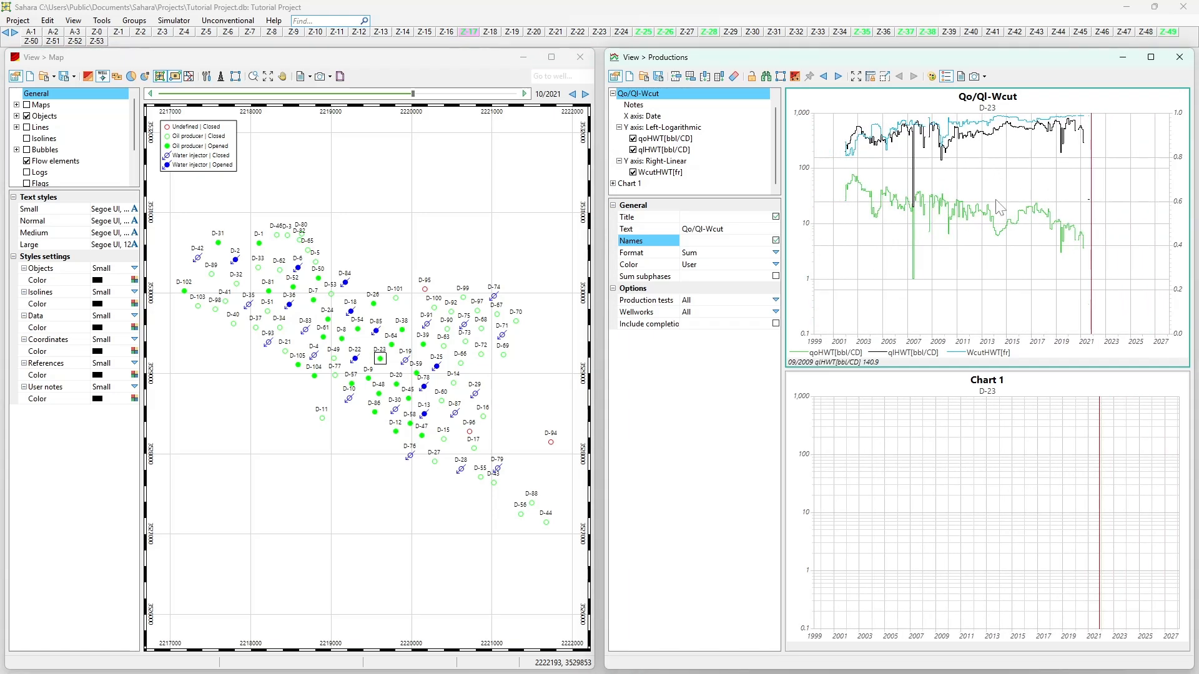
scroll(995, 201, "up", 1)
left_click_drag(997, 209, 1011, 200)
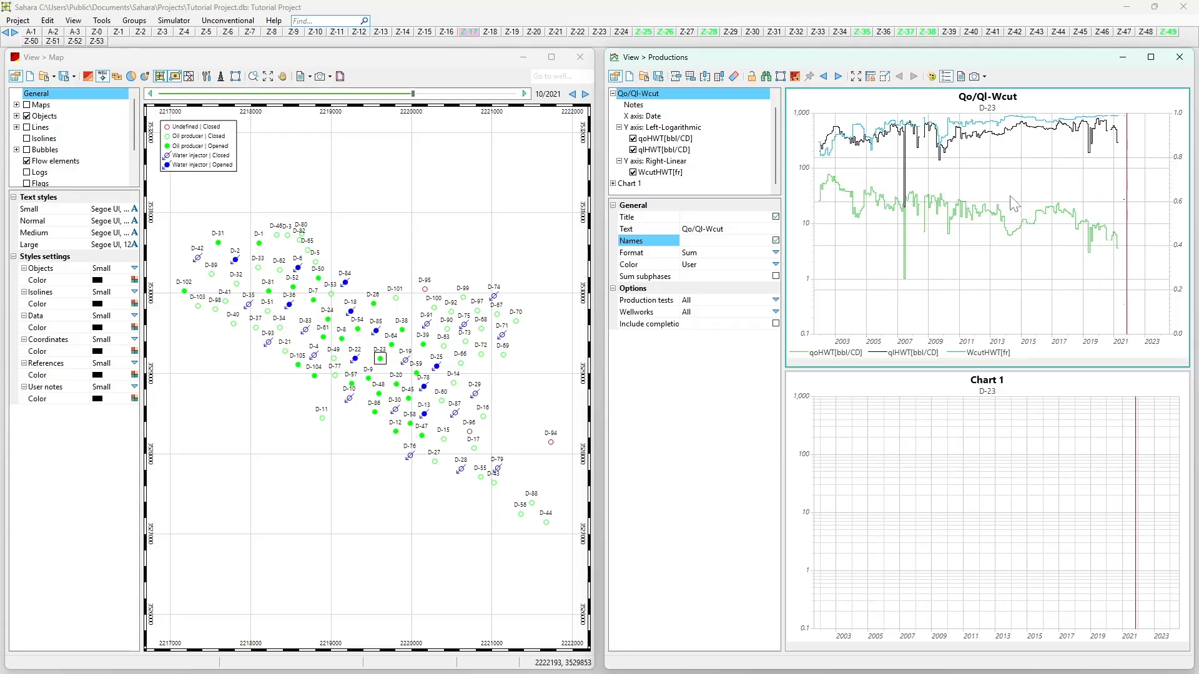
Set the title text of Chart 1 to SPM-Stroke.
left_click(914, 397)
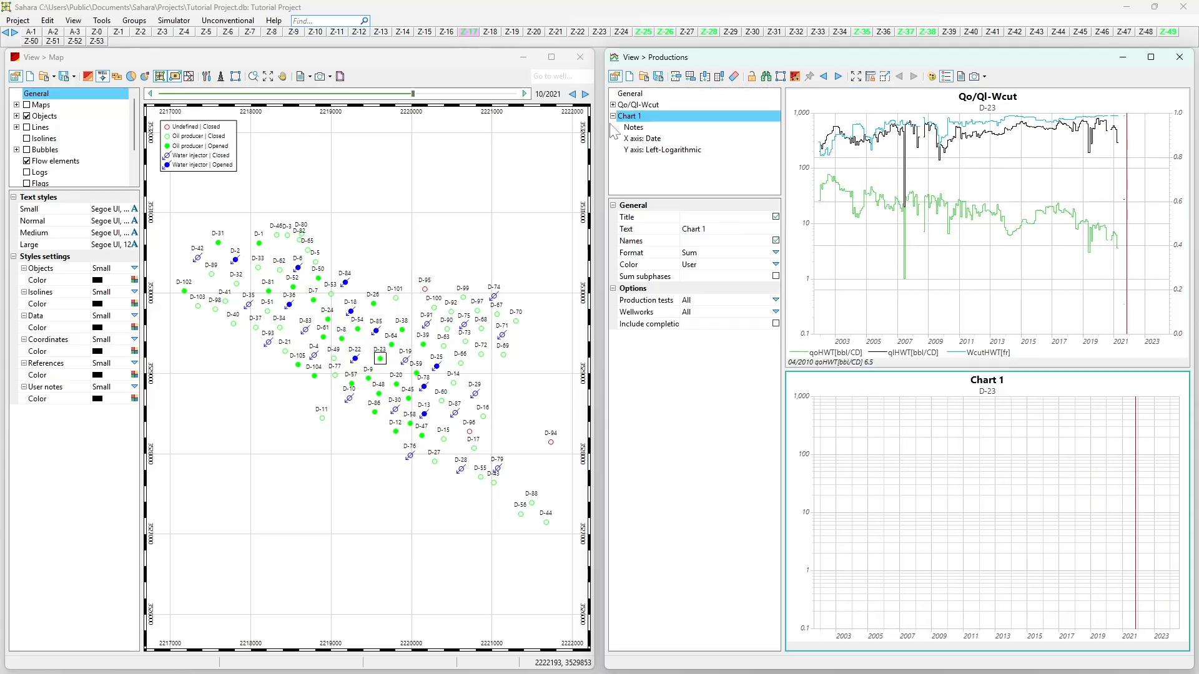
left_click(716, 229)
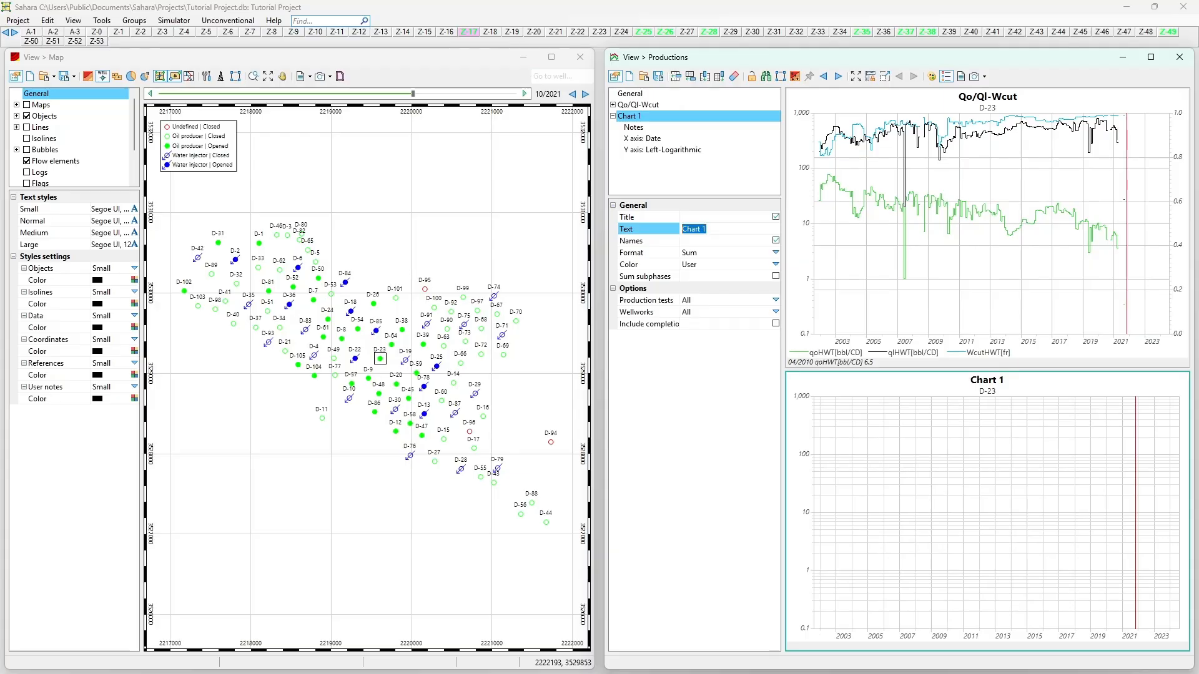
type("SPM-Stroke")
key("Return")
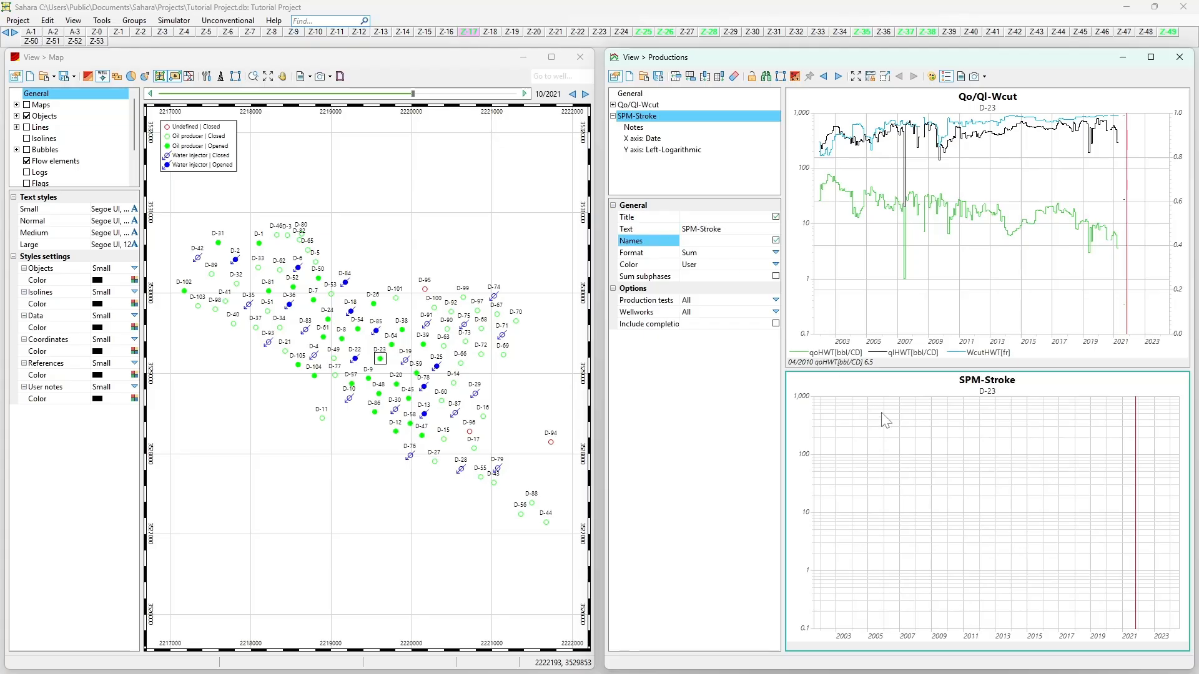
Plot the sucker rod pump's Strokes frequency variable from the extraction system data on the SPM-Stroke chart's left Y axis.
left_click(640, 139)
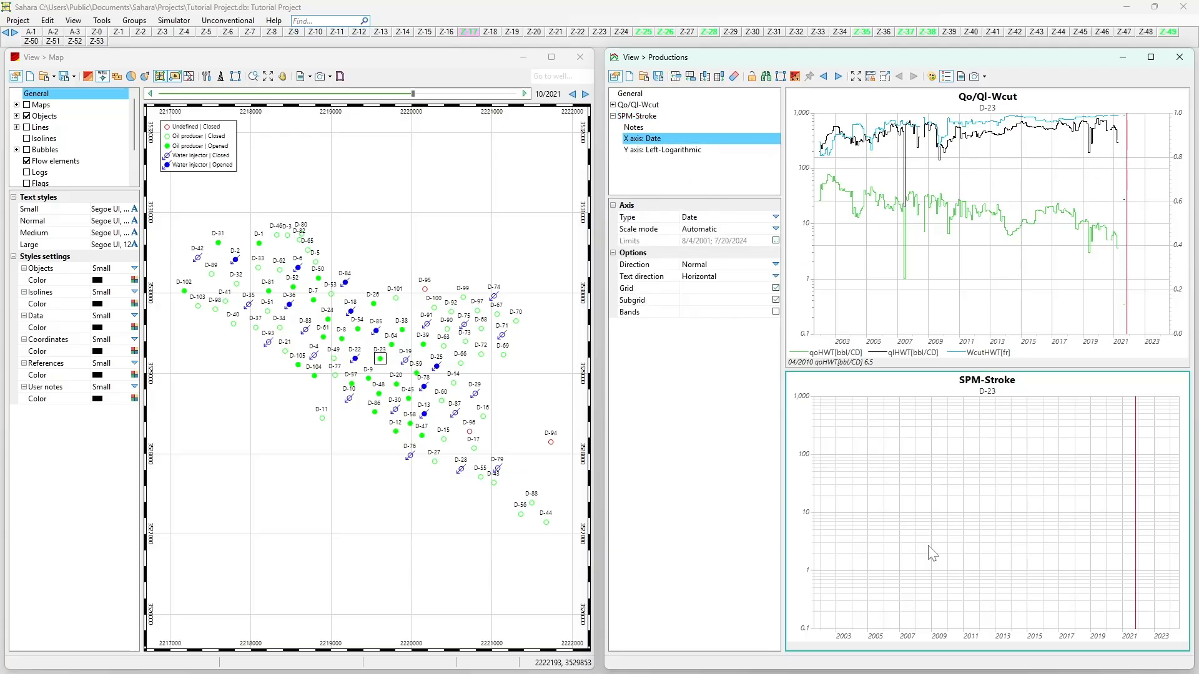
left_click(670, 153)
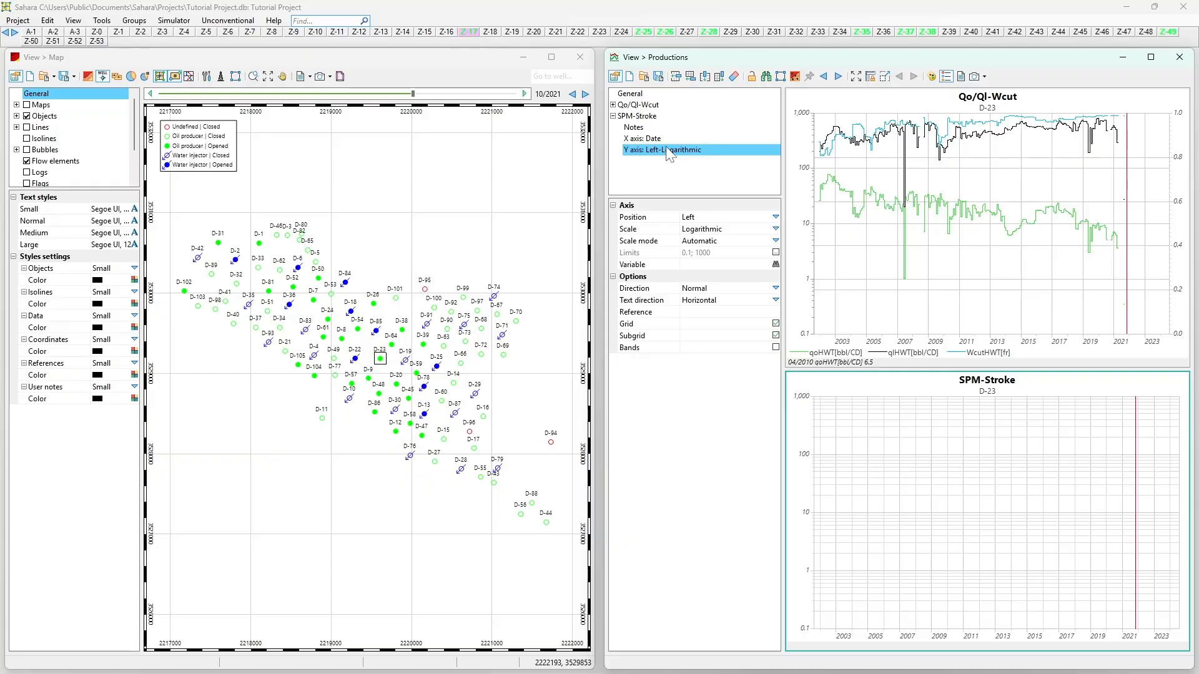
left_click(775, 264)
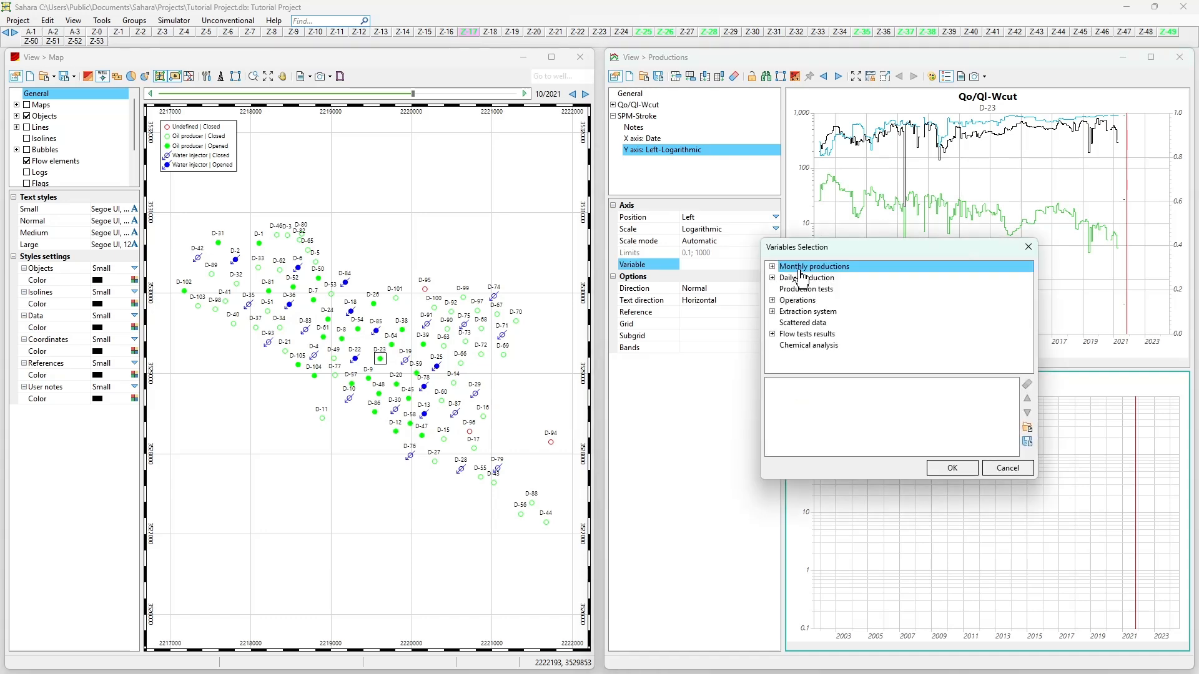
left_click(773, 312)
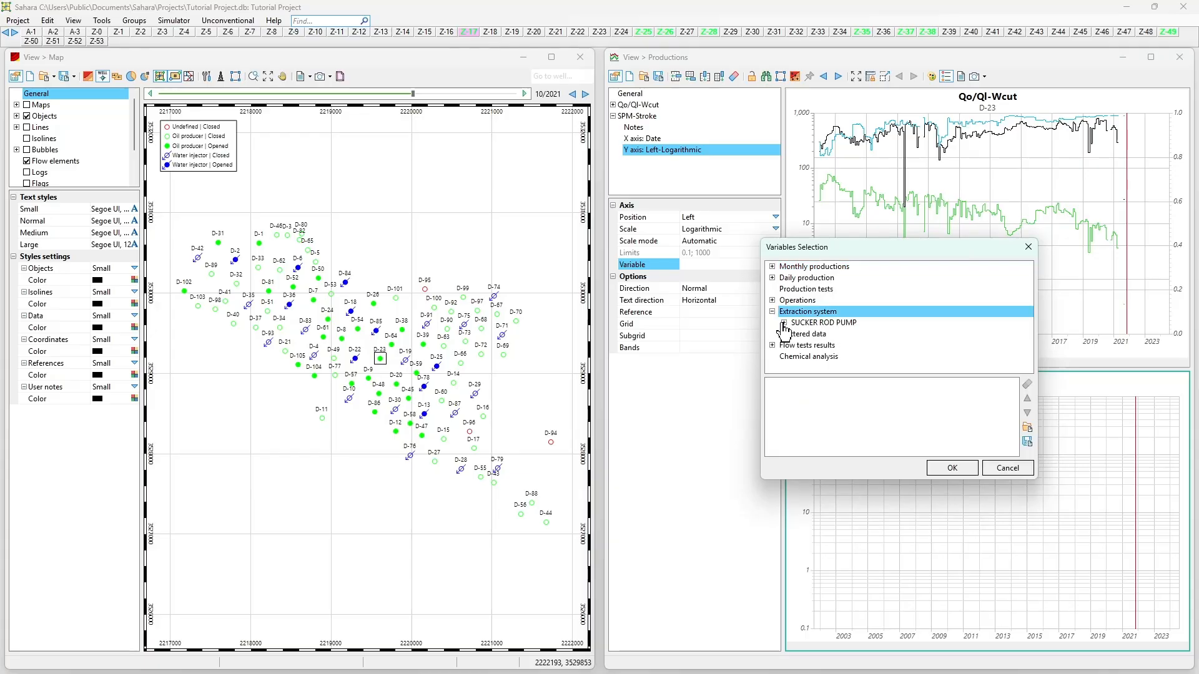
left_click(784, 323)
scroll(790, 323, "down", 1)
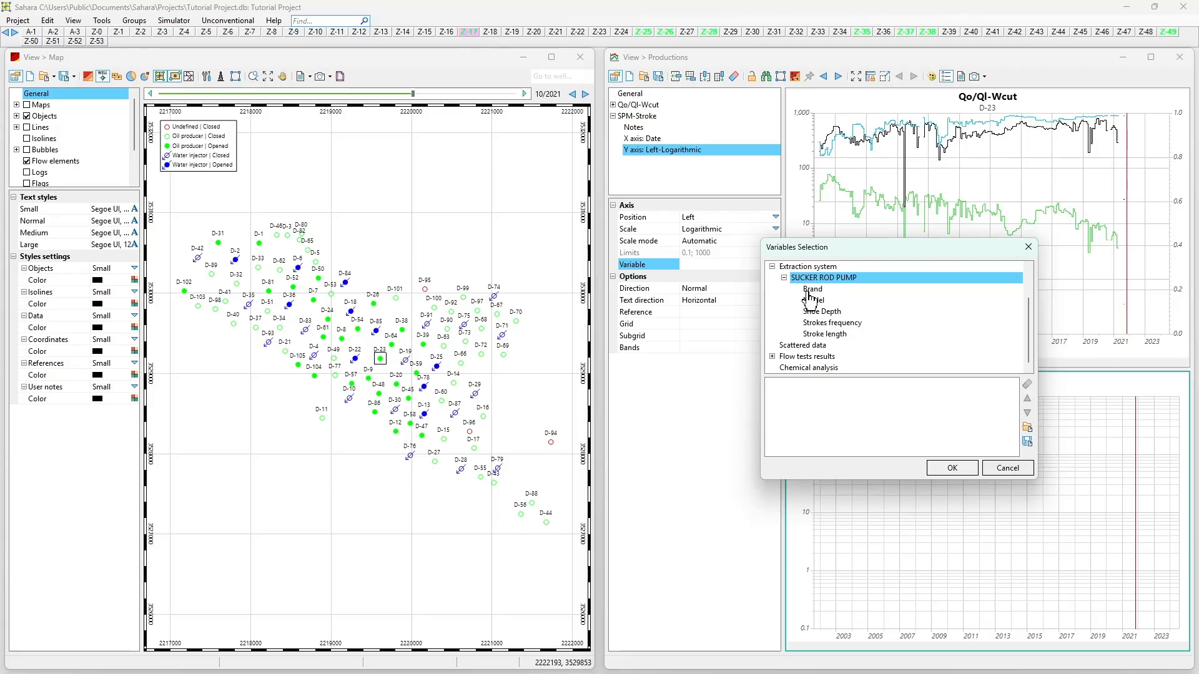
double_click(820, 323)
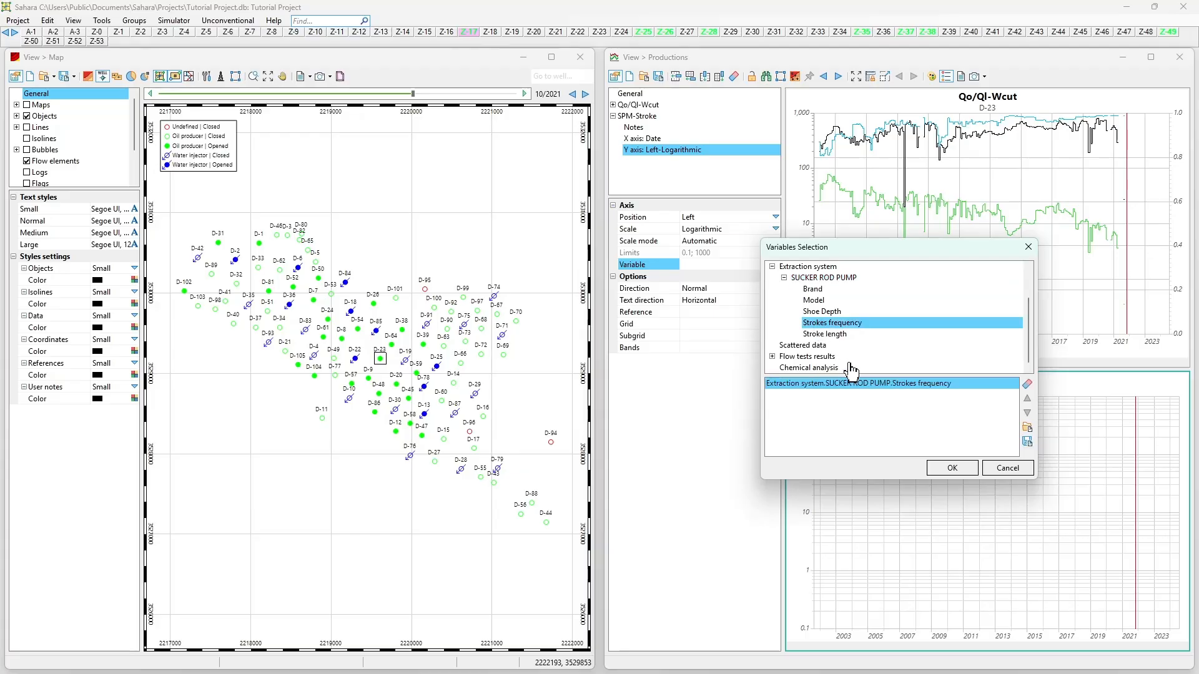
left_click(950, 470)
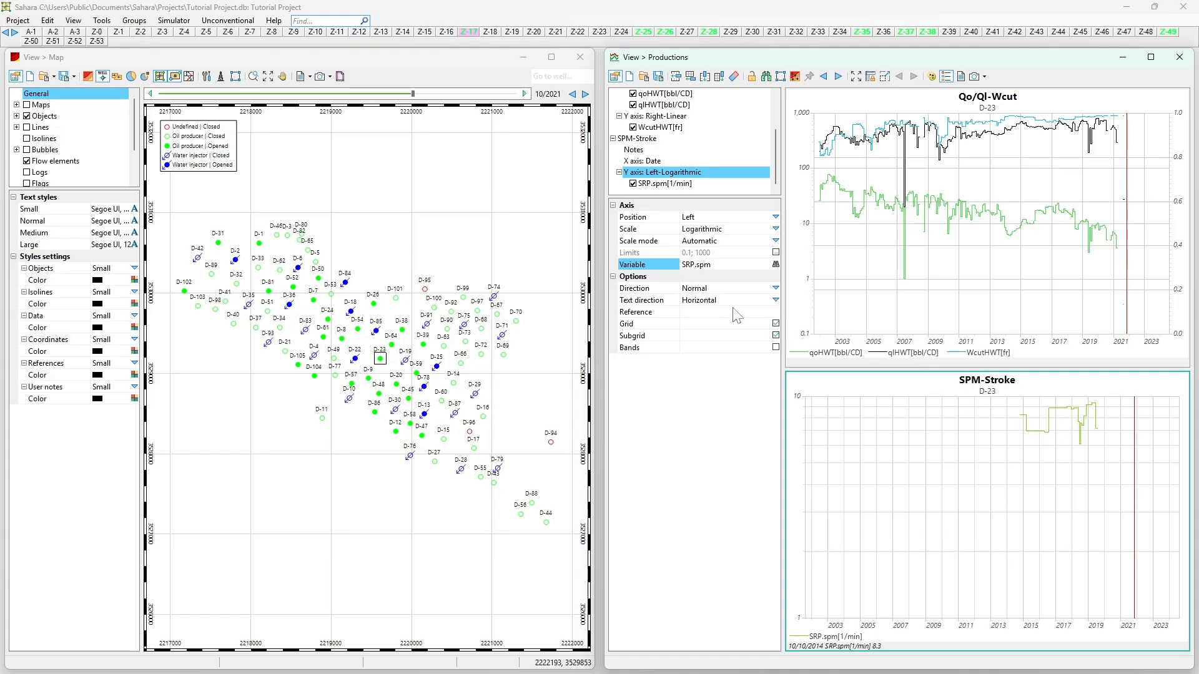
Format the strokes frequency curve in red with circle markers and an invisible stroke.
left_click(673, 184)
left_click(775, 264)
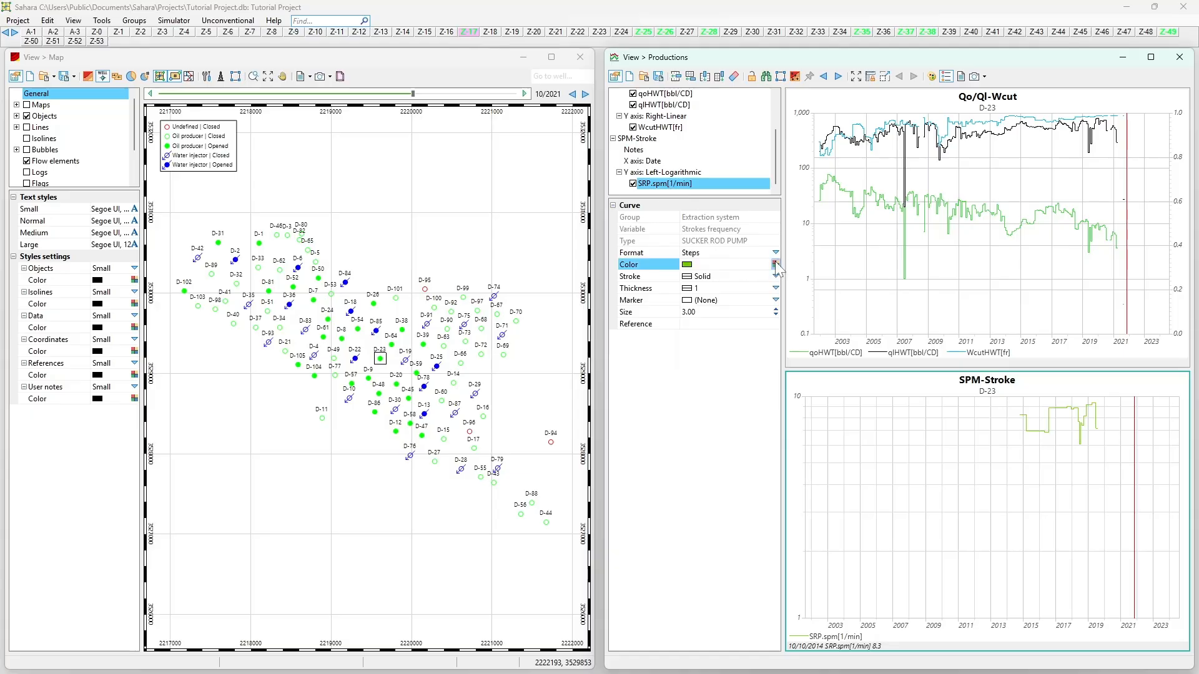
left_click(775, 303)
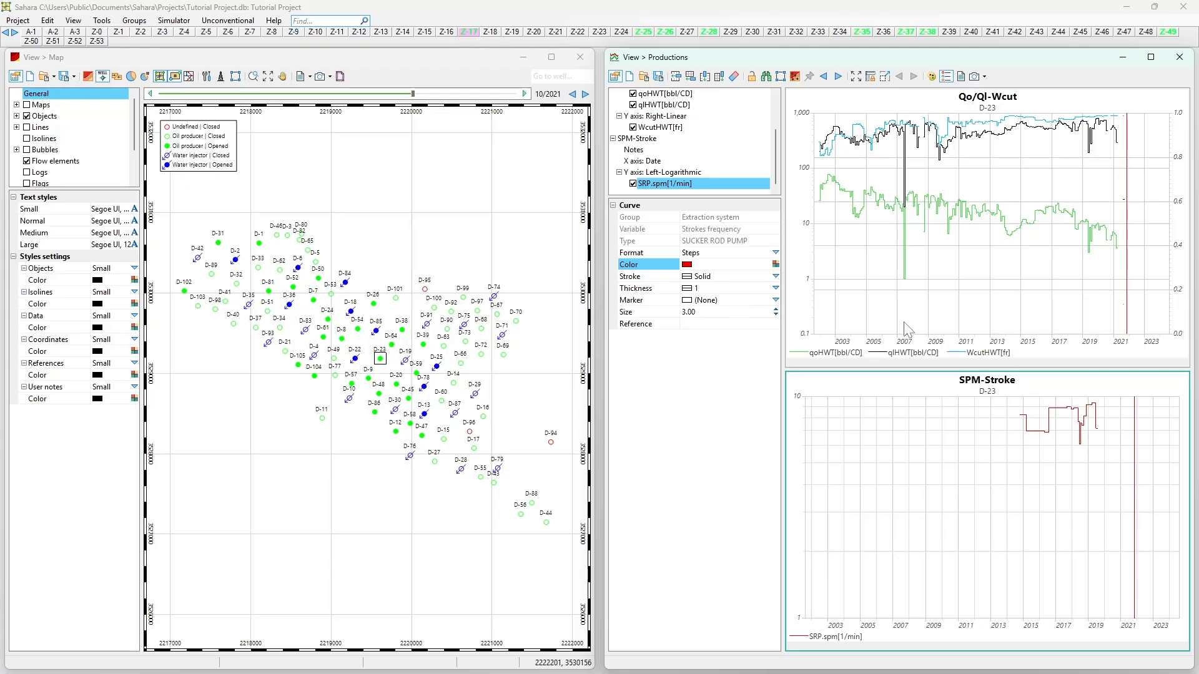
left_click(775, 300)
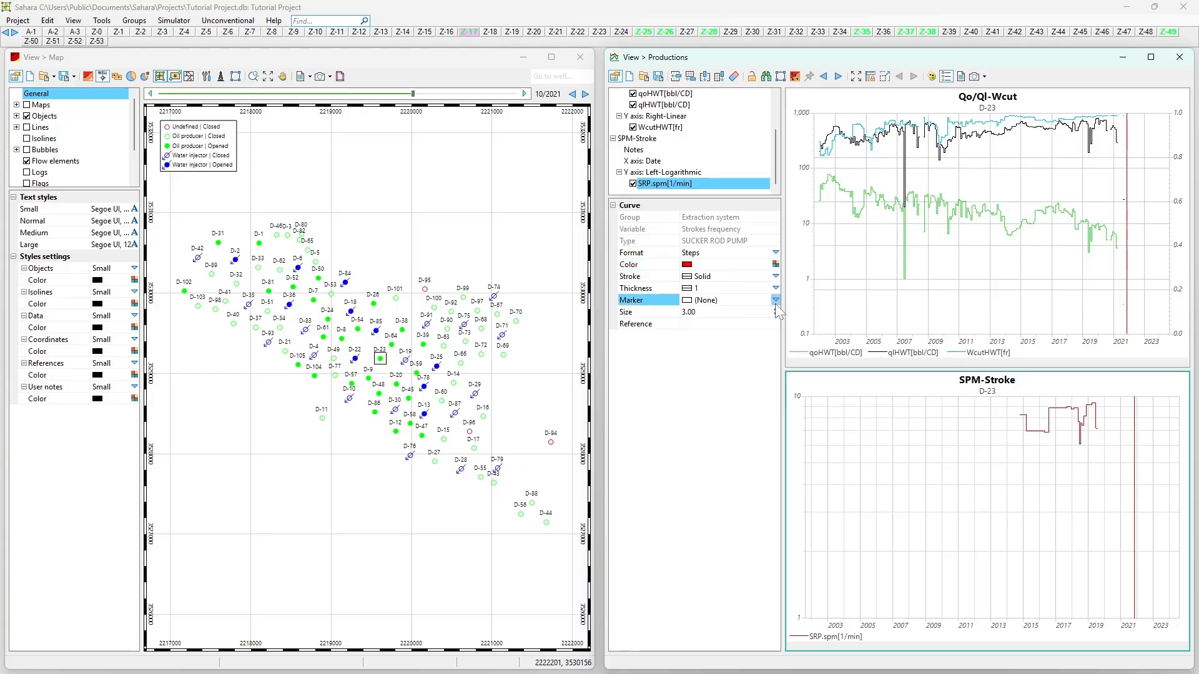
left_click(732, 321)
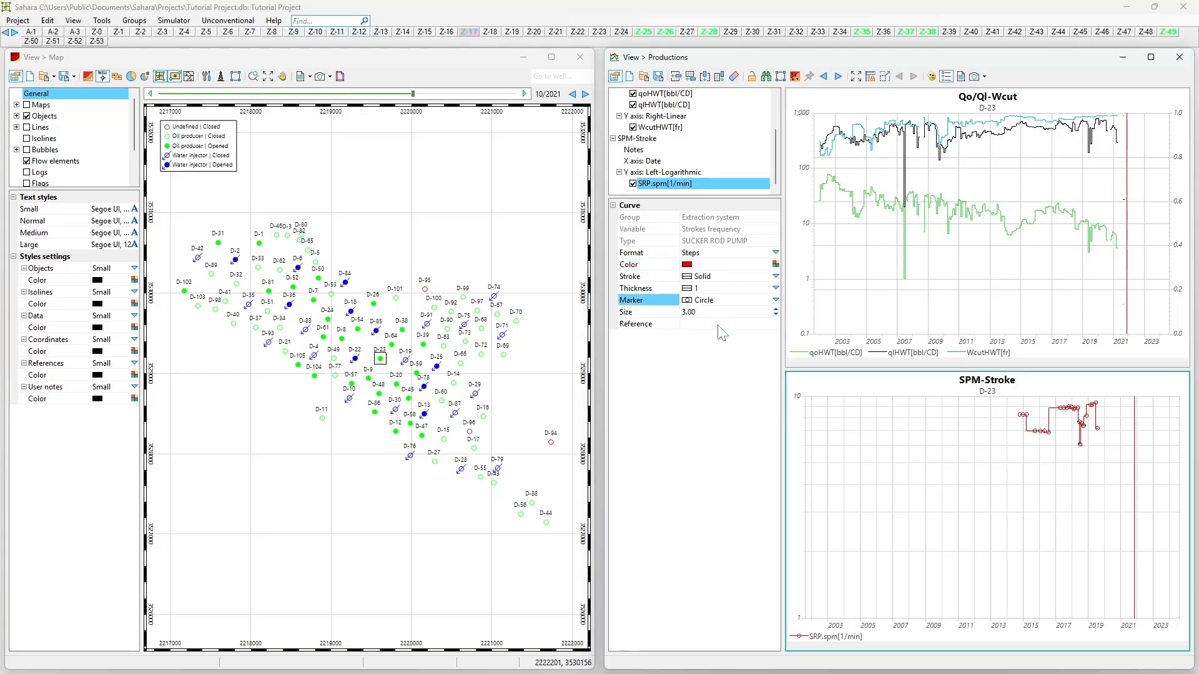
left_click(775, 276)
left_click(750, 287)
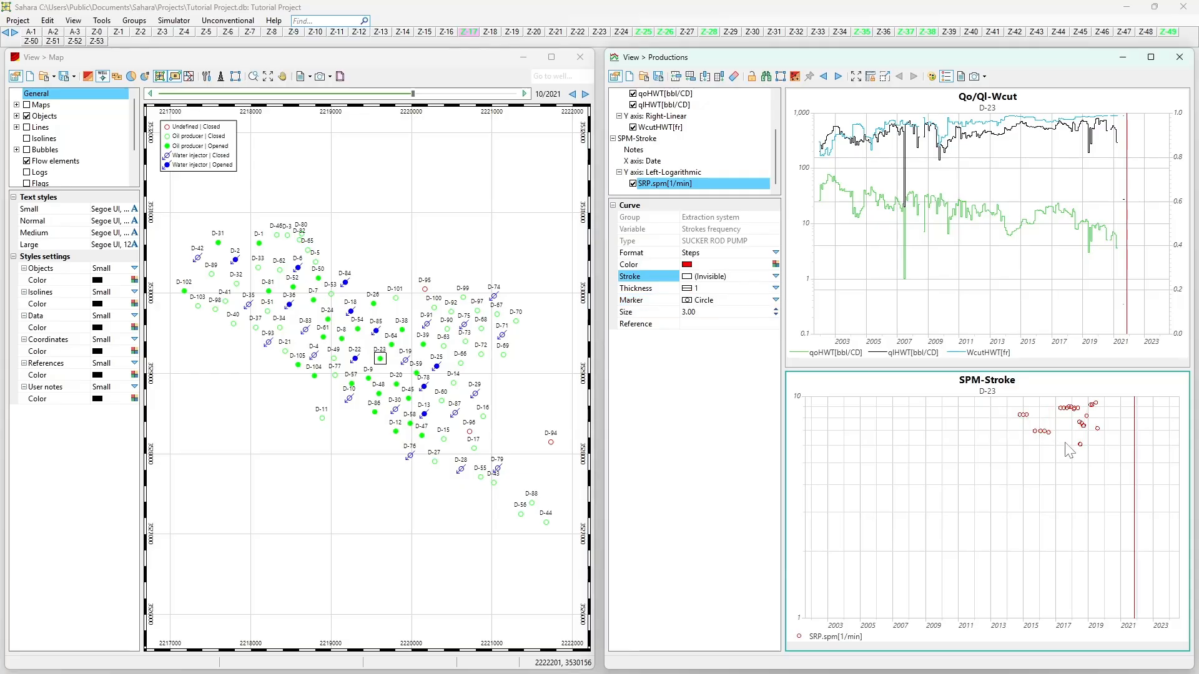
Examine well D-23's individual strokes frequency points between 2014 and 2019 alongside its production curves.
scroll(1069, 451, "up", 5)
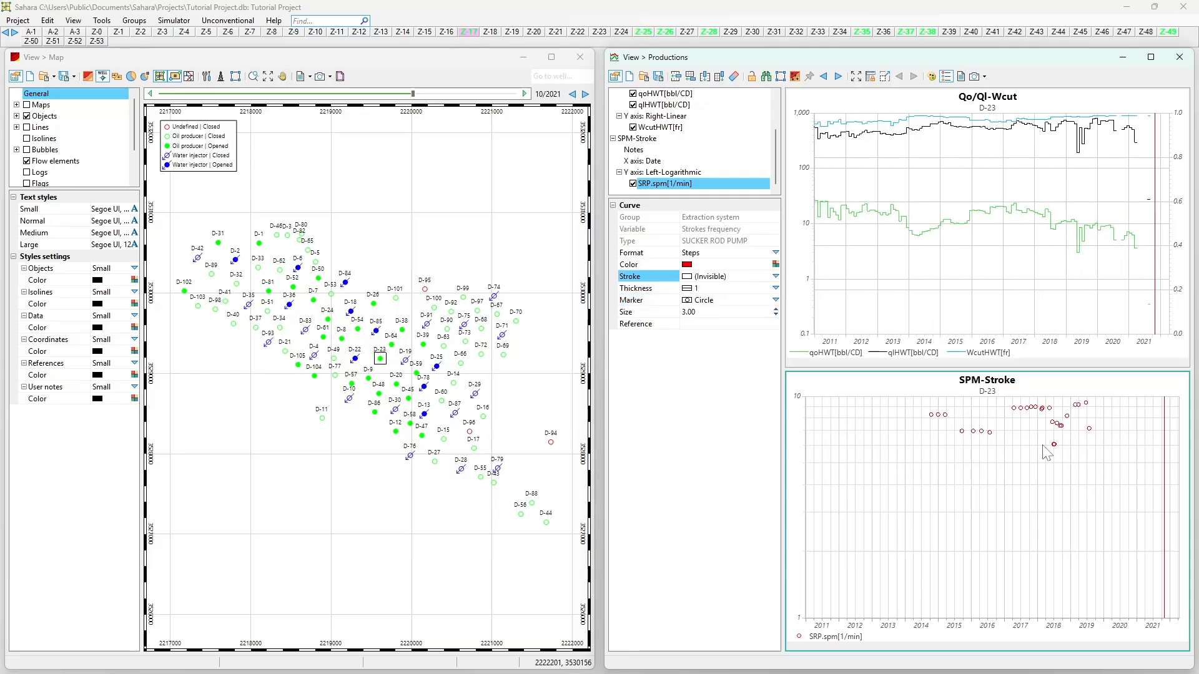
mouse_move(931, 414)
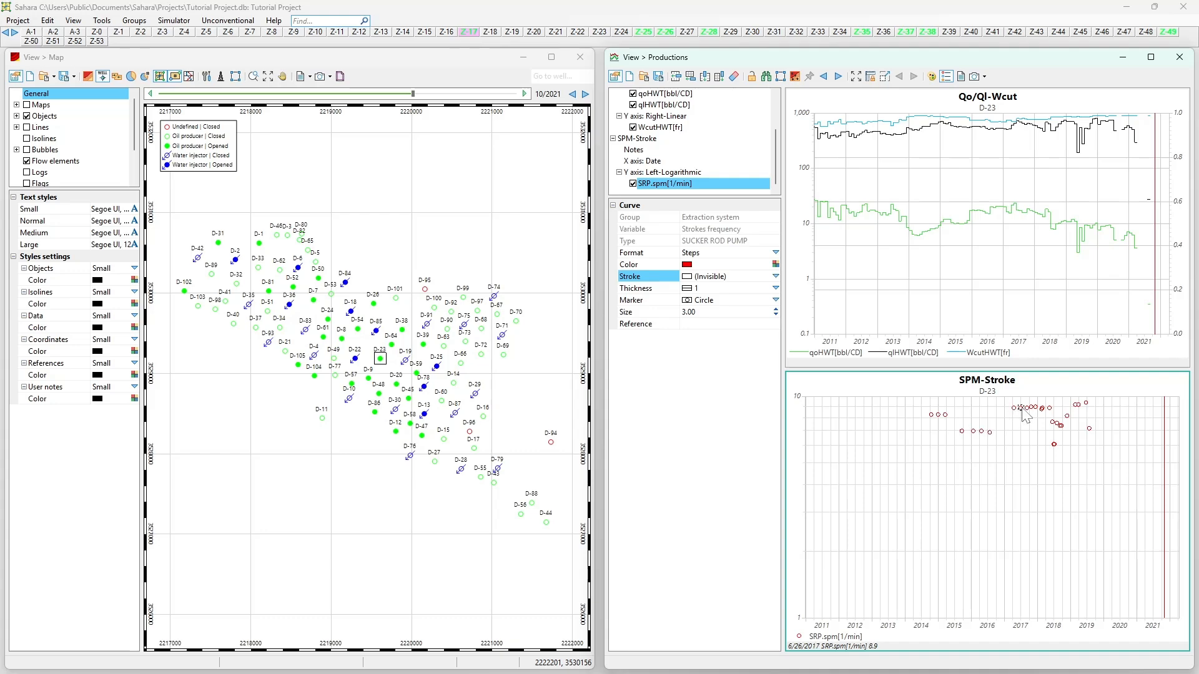
scroll(1061, 427, "up", 3)
scroll(1031, 428, "up", 2)
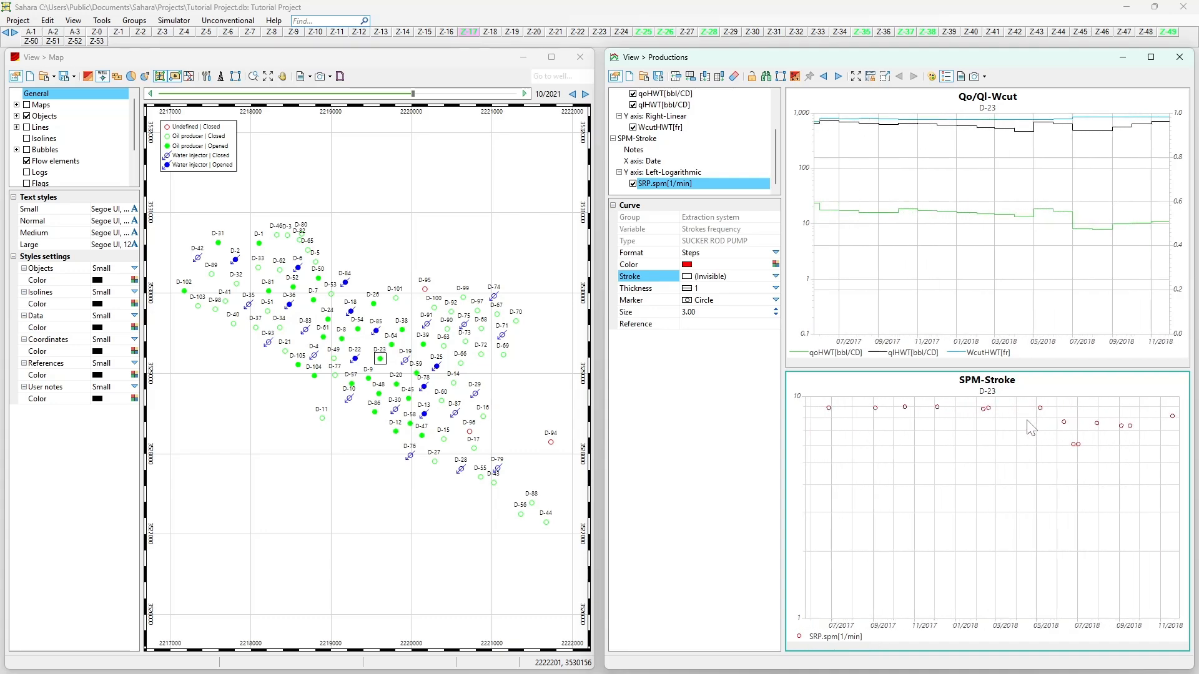
scroll(1022, 429, "down", 2)
scroll(1022, 429, "down", 3)
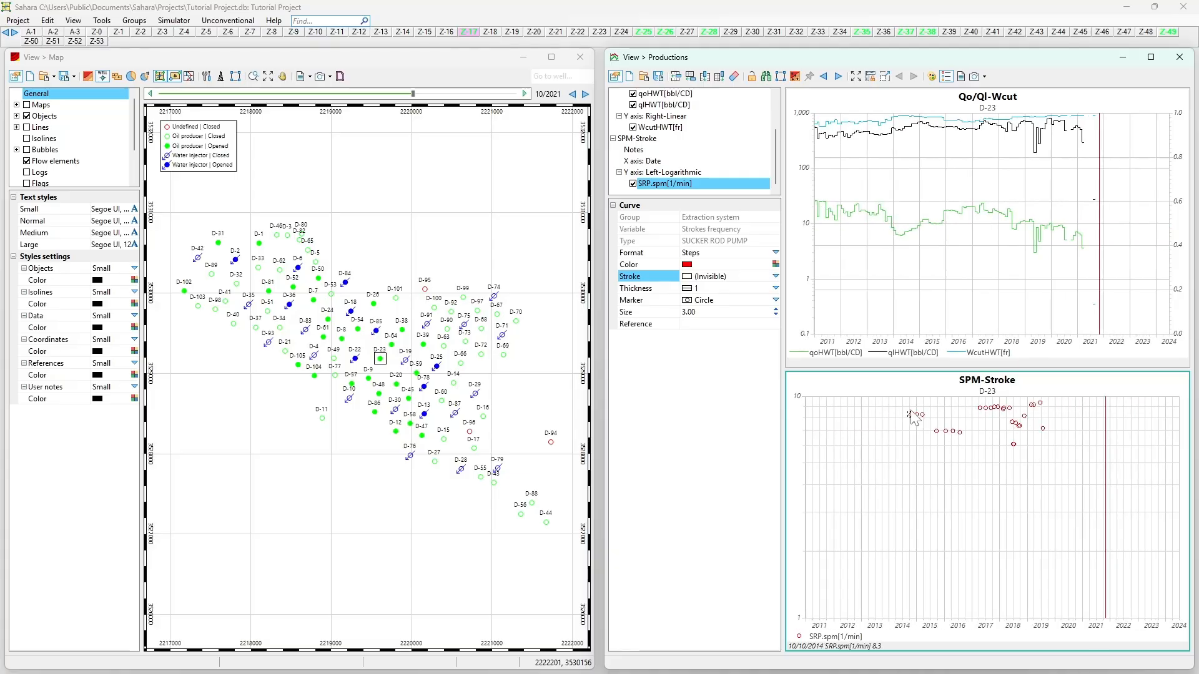
Move the current date of the map and charts to 03/2015 from the strokes frequency chart.
right_click(924, 415)
mouse_move(977, 435)
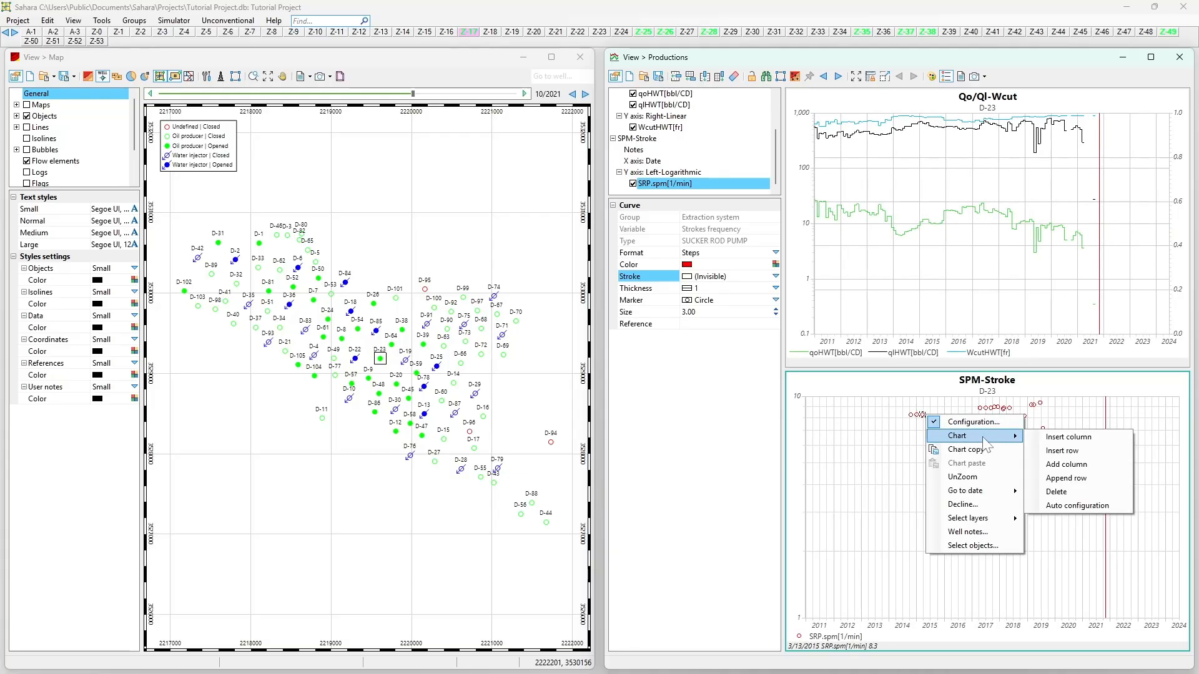
mouse_move(992, 492)
left_click(1069, 492)
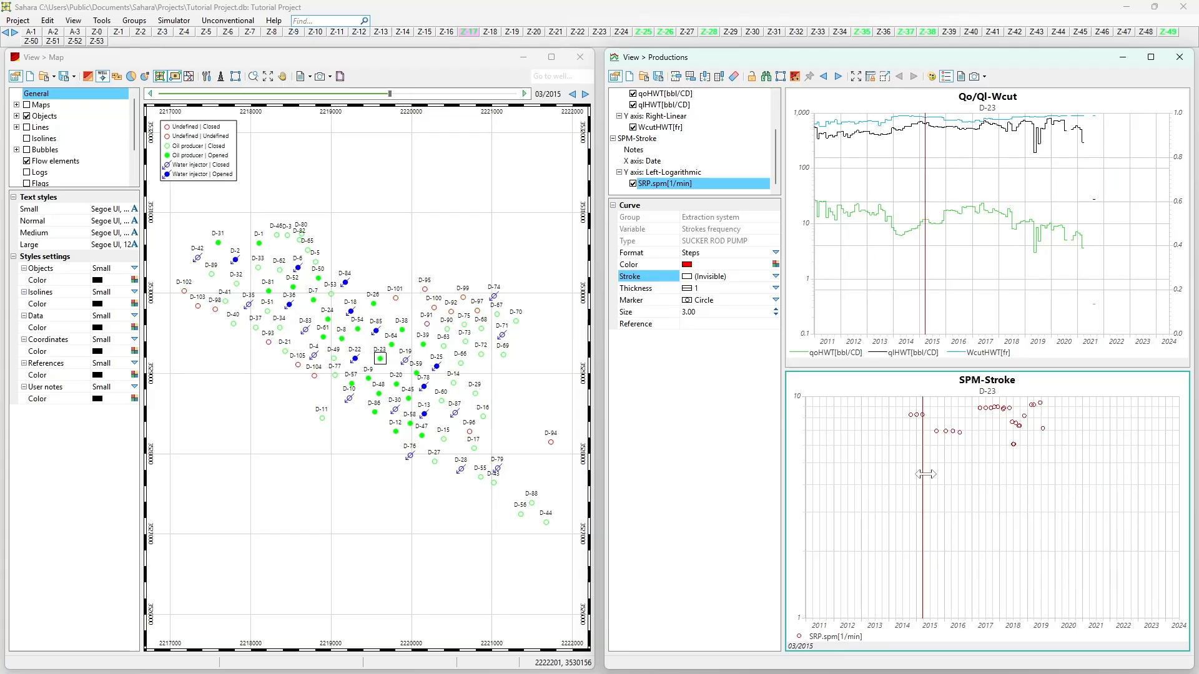
Move the date line on the SPM-Stroke chart to 05/2018, just before the drop in strokes frequency.
left_click_drag(924, 499, 1009, 501)
scroll(1037, 453, "up", 3)
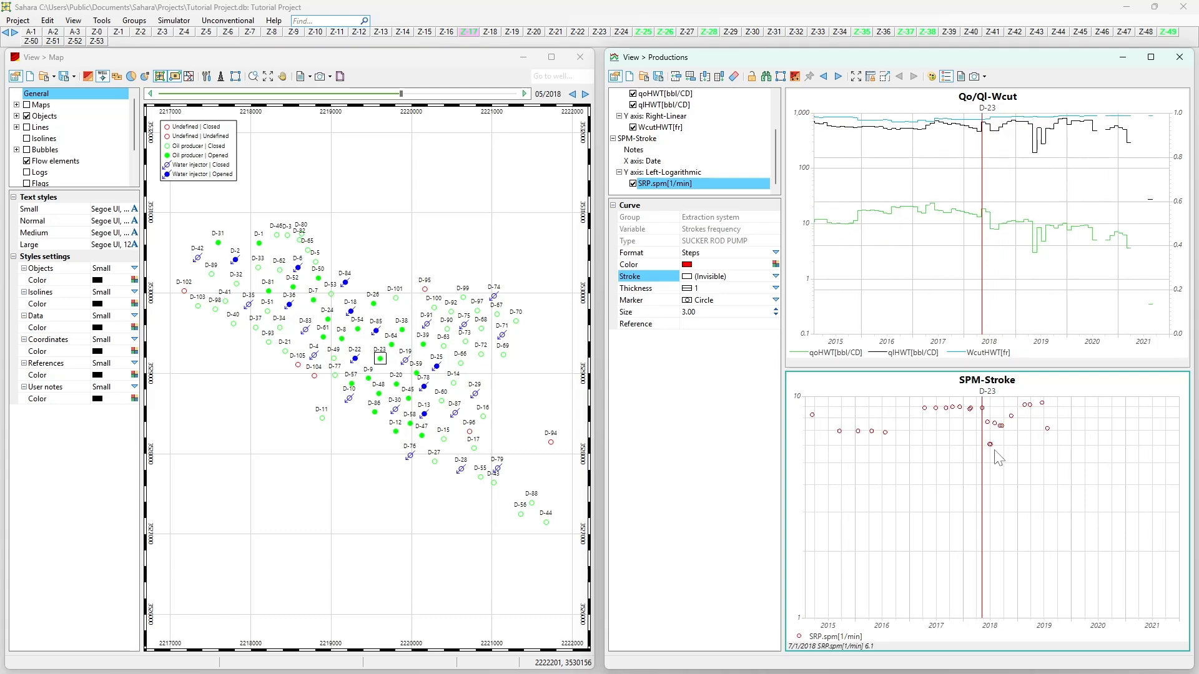
mouse_move(983, 453)
left_mouse_down()
mouse_move(997, 458)
mouse_move(982, 458)
left_mouse_up()
scroll(982, 458, "down", 3)
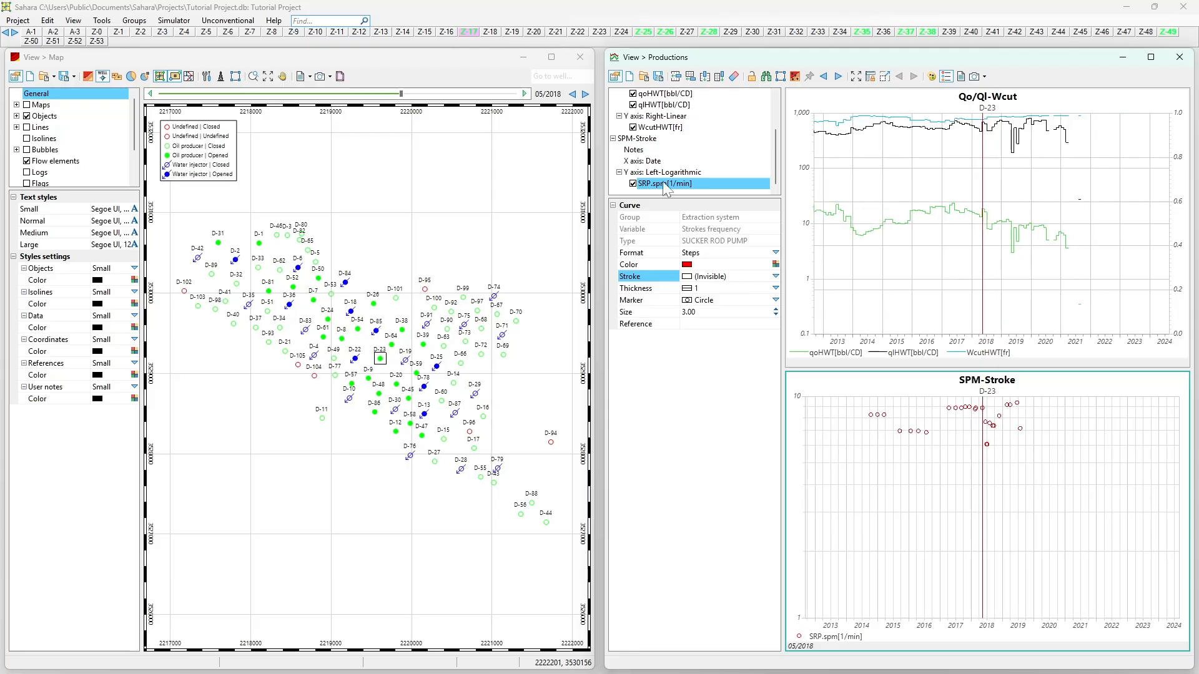
Add a second Y axis to the SPM-Stroke chart and position it on the right.
left_click(653, 172)
right_click(653, 173)
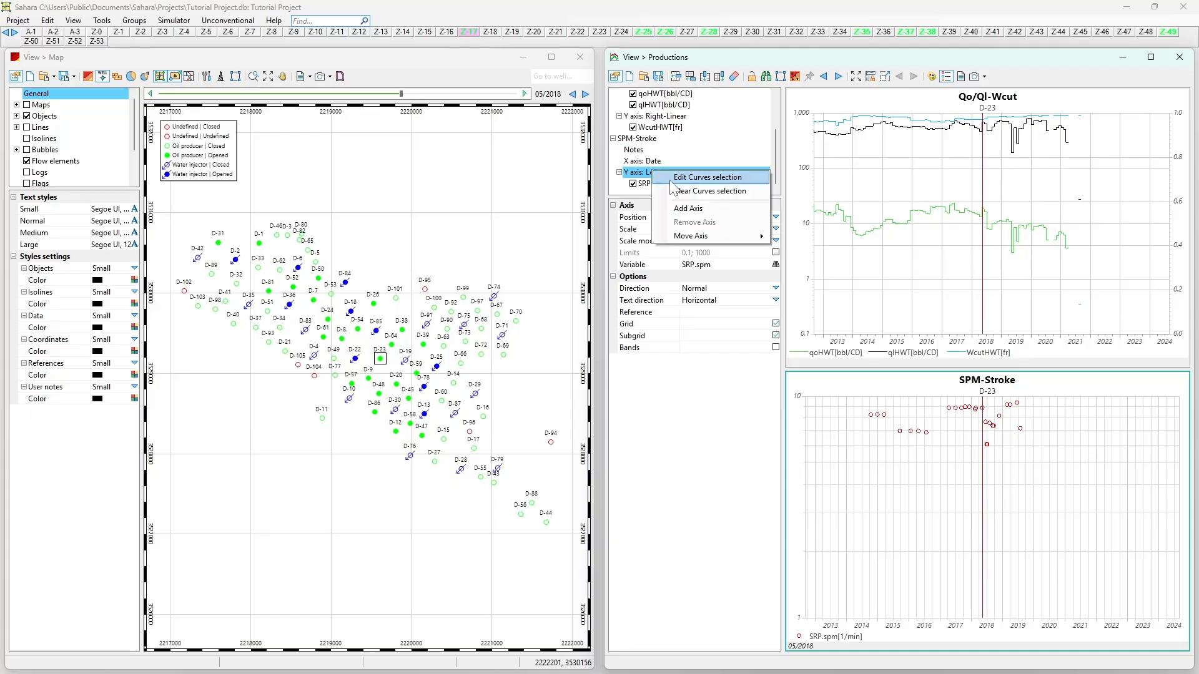
left_click(669, 209)
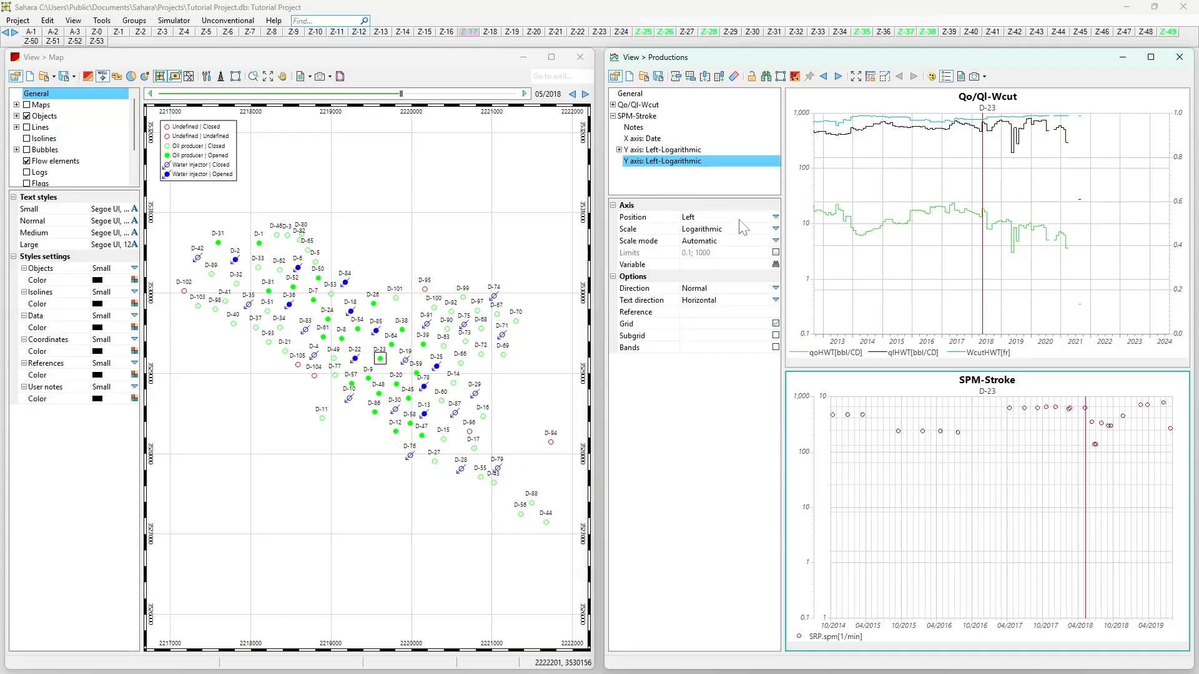
left_click(775, 217)
left_click(741, 240)
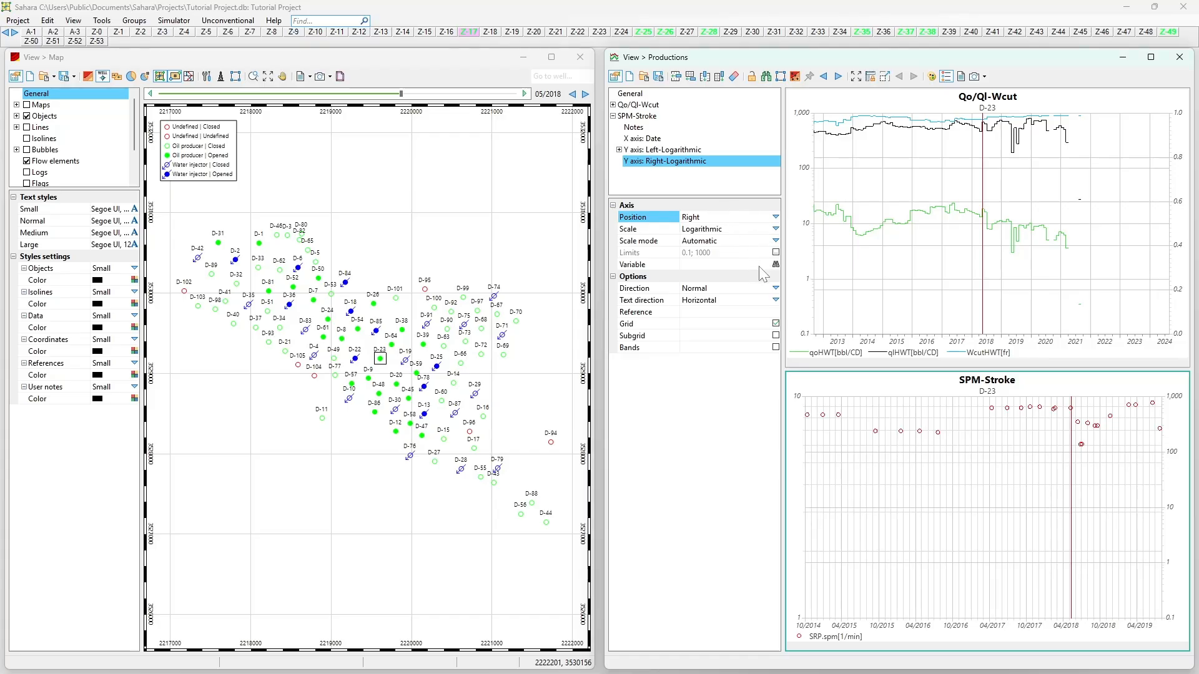
Plot the sucker rod pump's Stroke length variable on the SPM-Stroke chart's right Y axis.
left_click(776, 265)
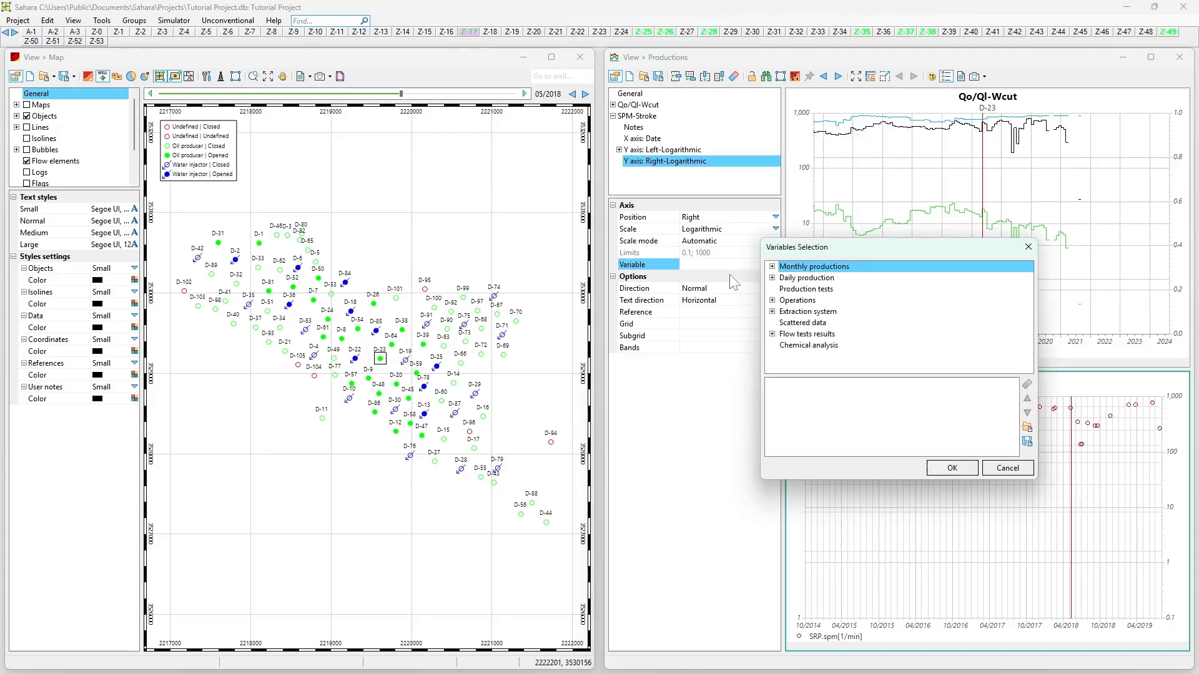
left_click(773, 310)
left_click(784, 322)
scroll(805, 353, "down", 1)
double_click(823, 335)
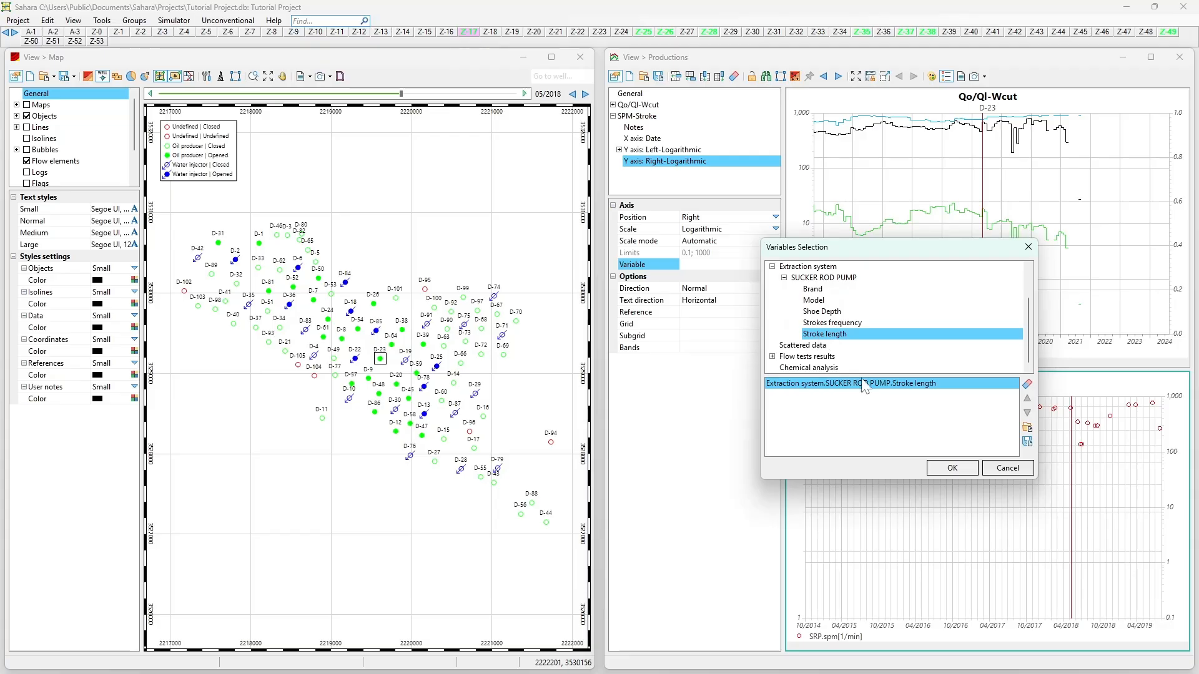
left_click(940, 468)
mouse_move(926, 585)
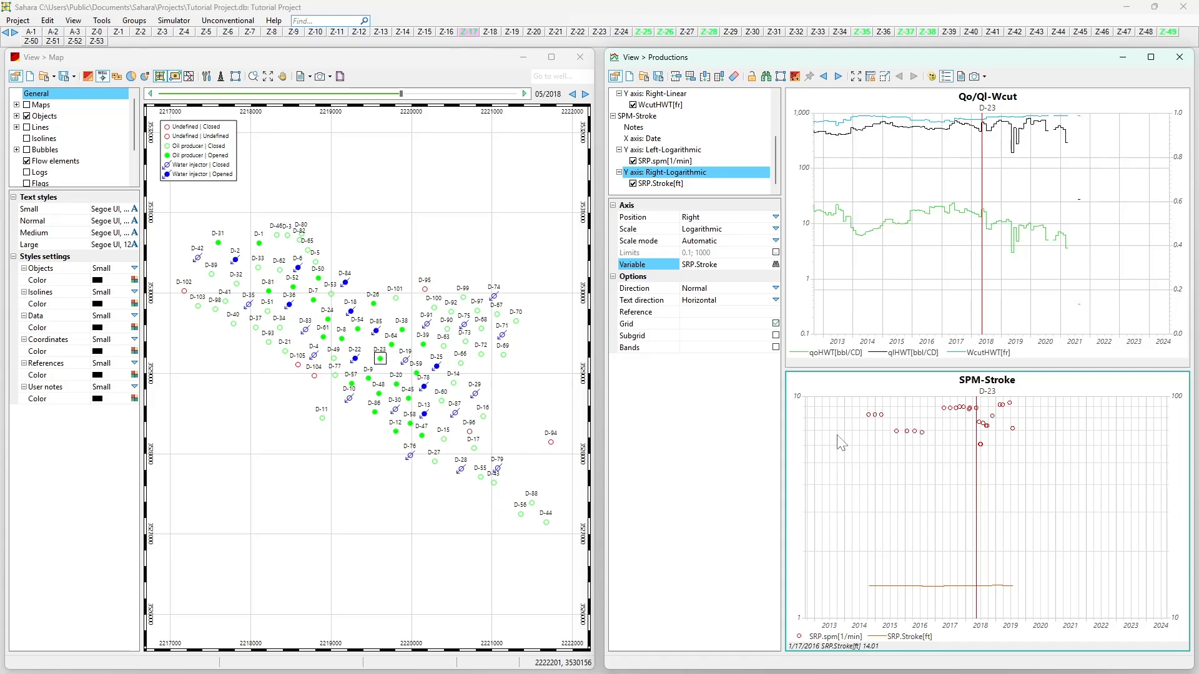
Change the scale of the SPM-Stroke chart's left Y axis to Linear.
left_click(662, 161)
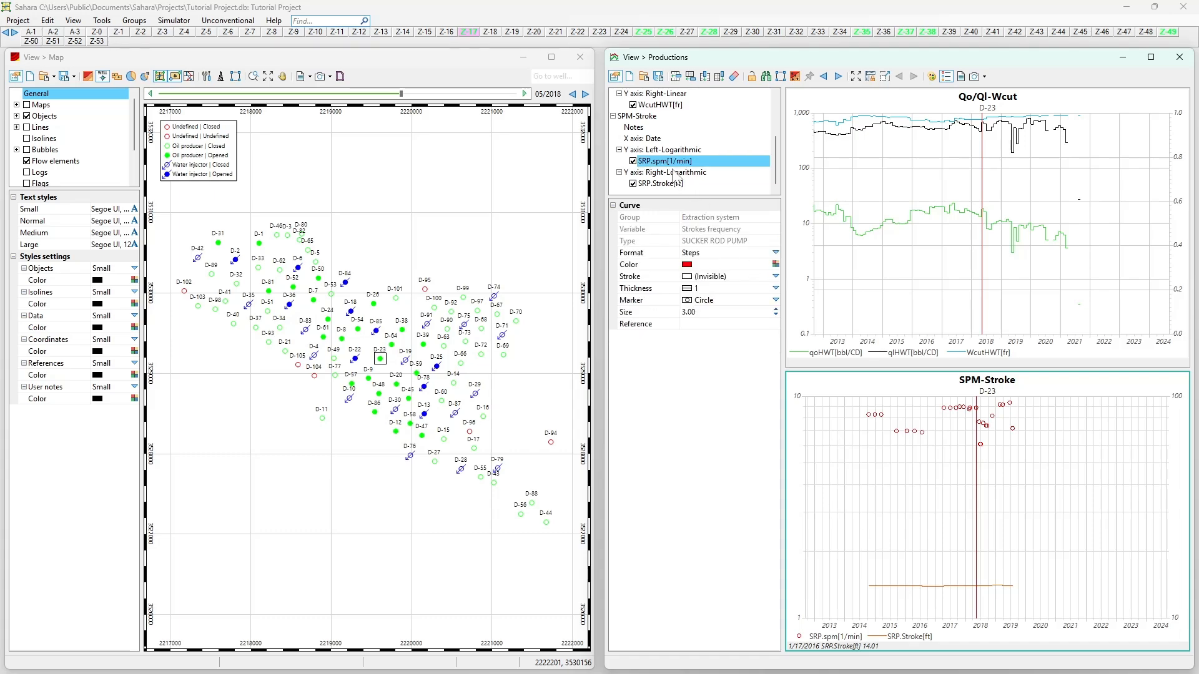
left_click(668, 150)
left_click(776, 229)
left_click(750, 241)
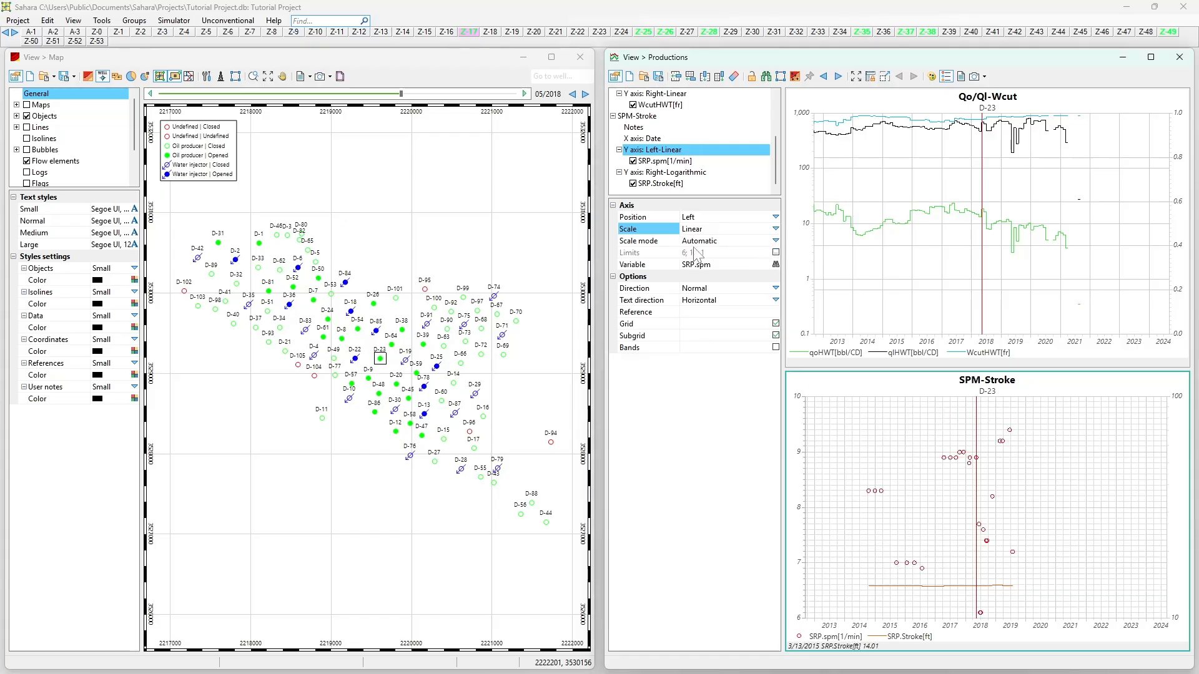
Check the stroke length curve's format options and change the right Y axis scale to Linear.
left_click(671, 185)
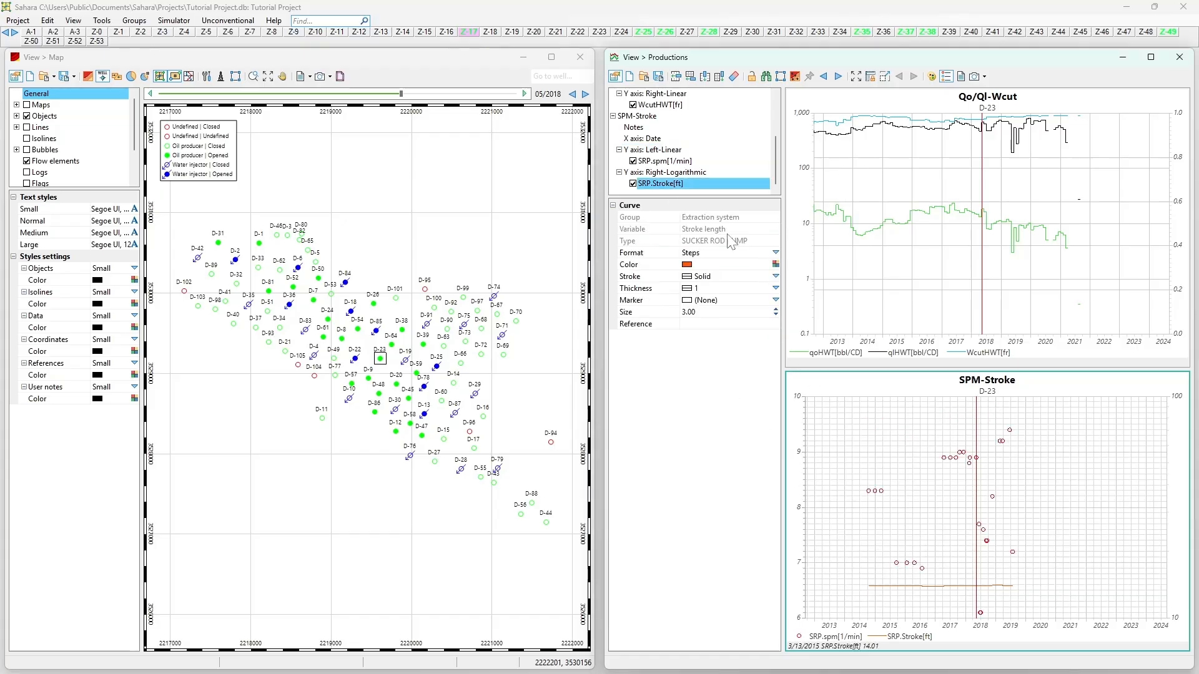
left_click(775, 252)
left_click(776, 252)
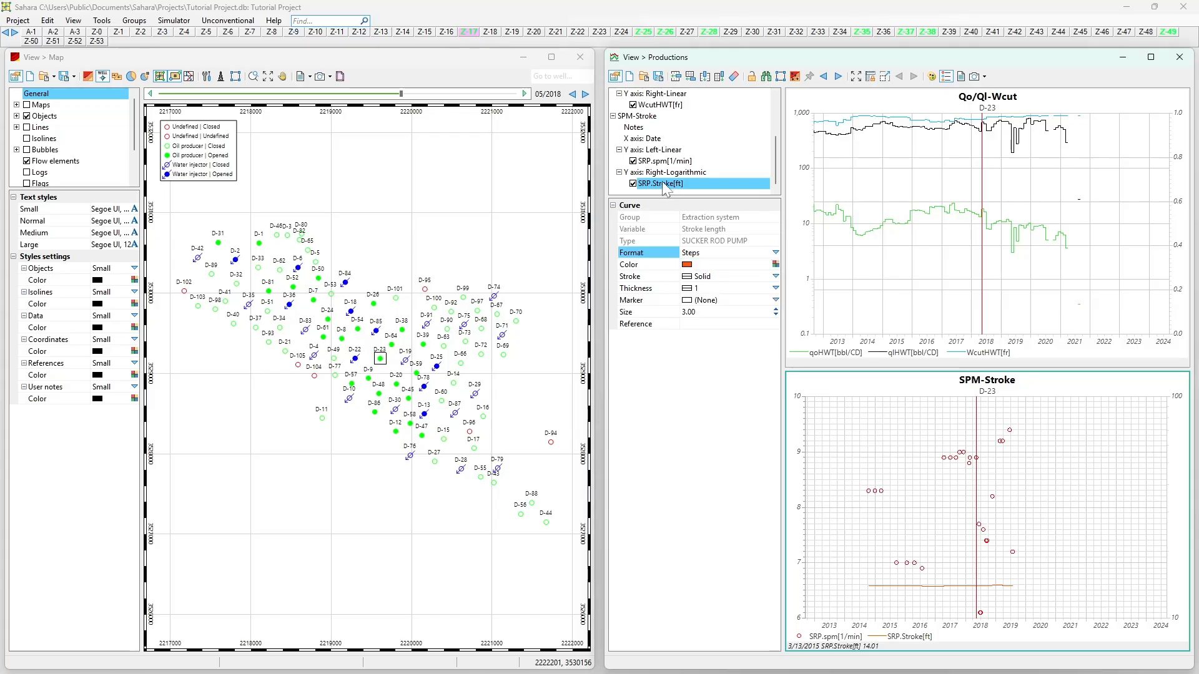
left_click(667, 173)
left_click(776, 229)
left_click(757, 240)
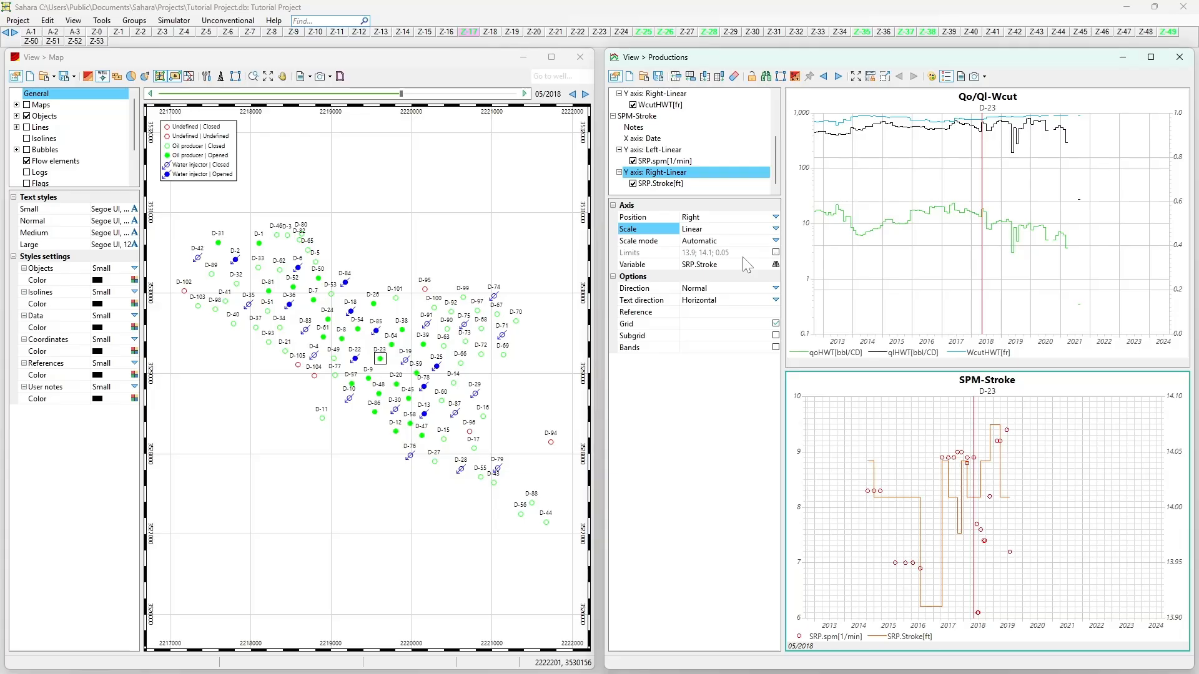
Color the SPM-Stroke chart's strokes frequency curve light blue and its stroke length curve red.
left_click(666, 161)
left_click(775, 264)
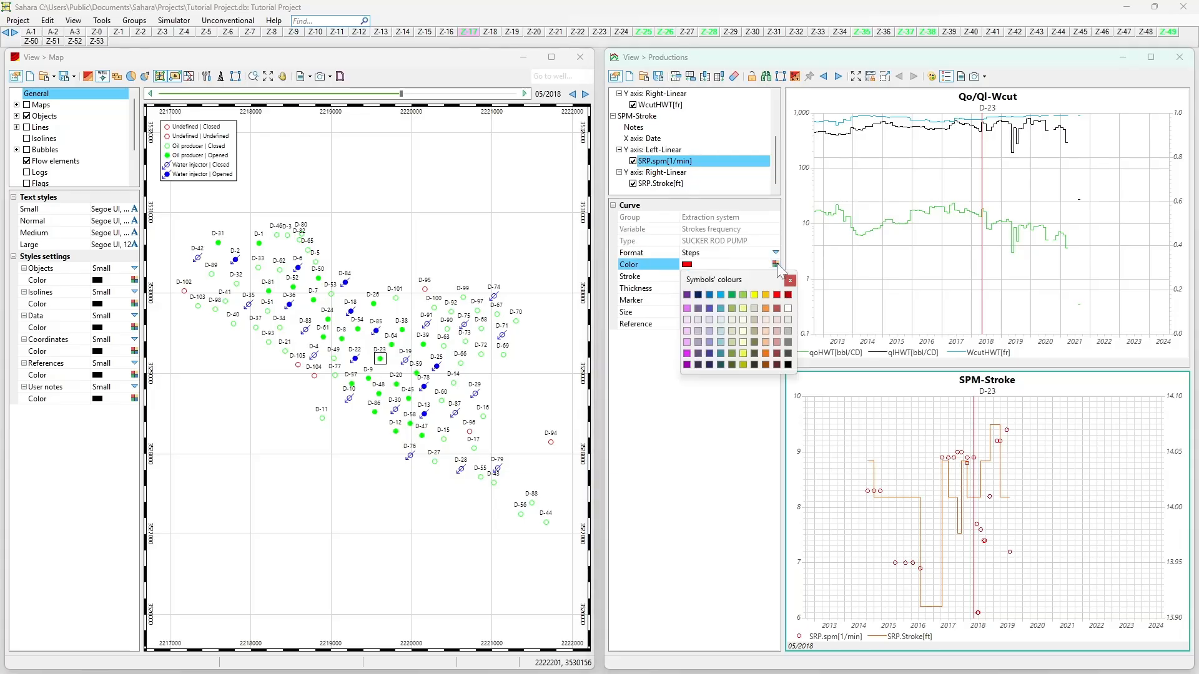
left_click(721, 294)
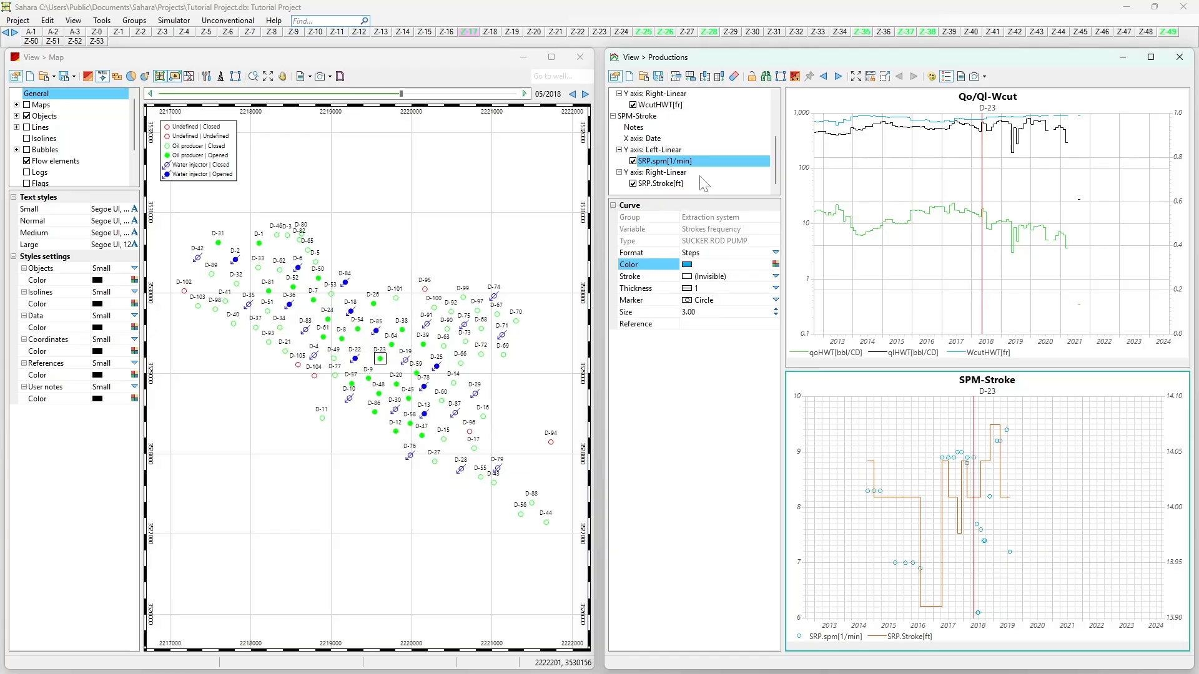
left_click(702, 183)
left_click(775, 264)
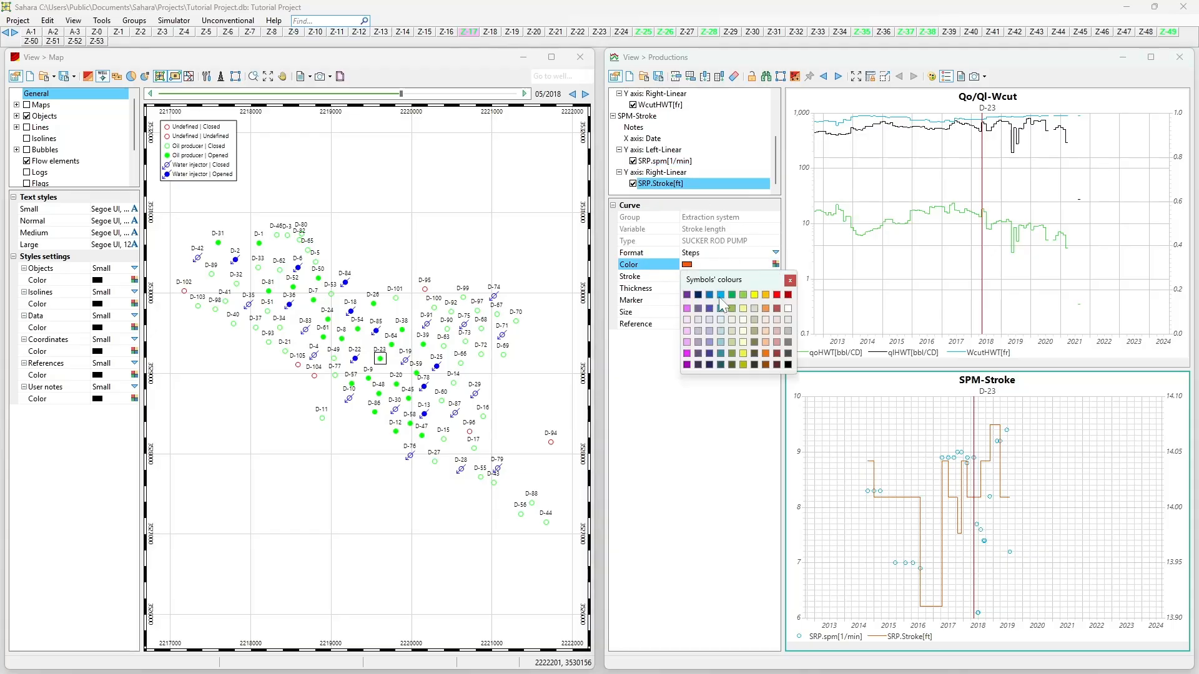
left_click(777, 296)
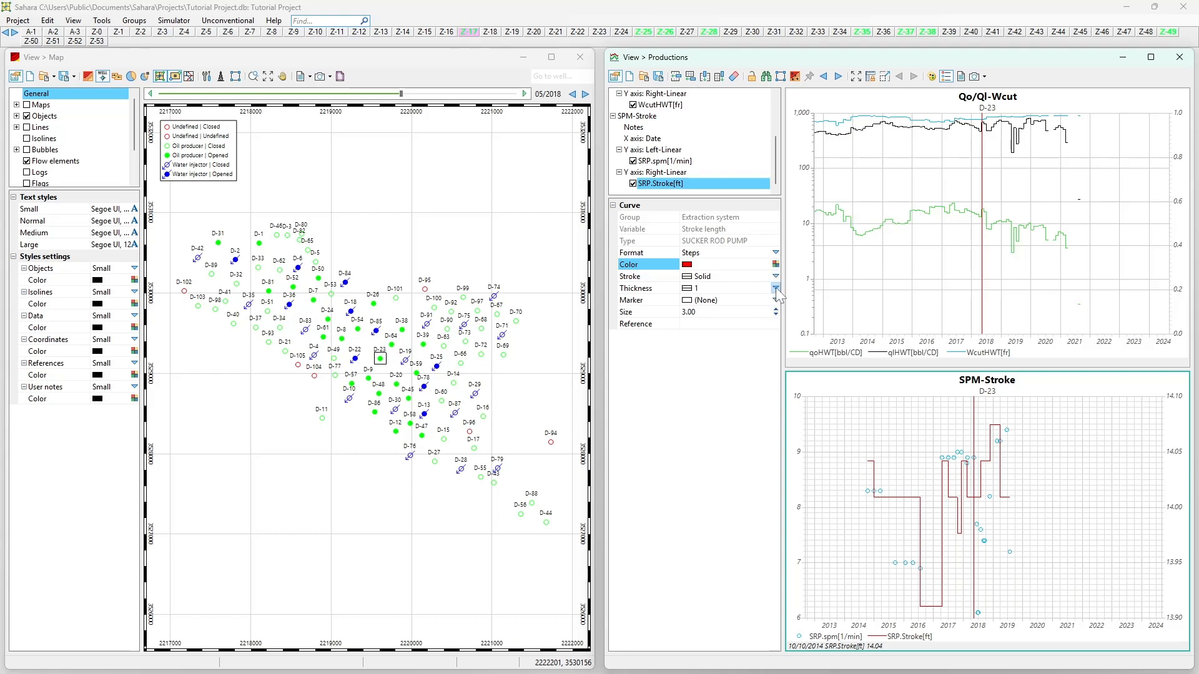
Change the stroke length curve's format to Horizontal on the SPM-Stroke chart.
left_click(774, 276)
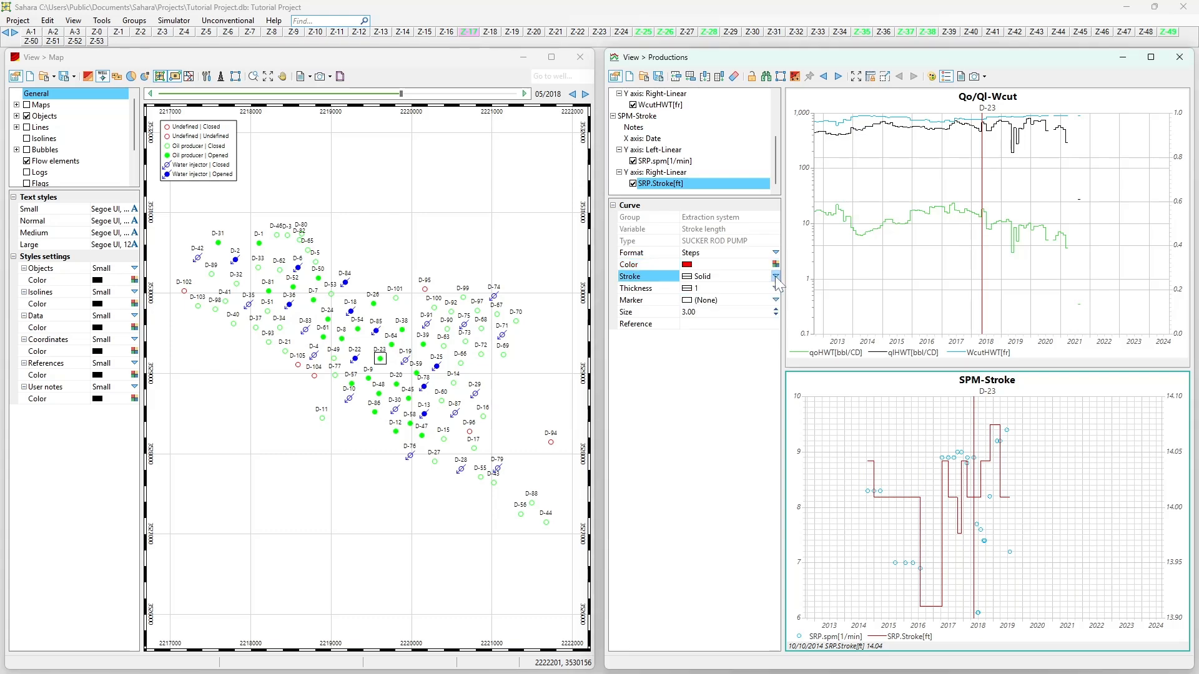
left_click(775, 252)
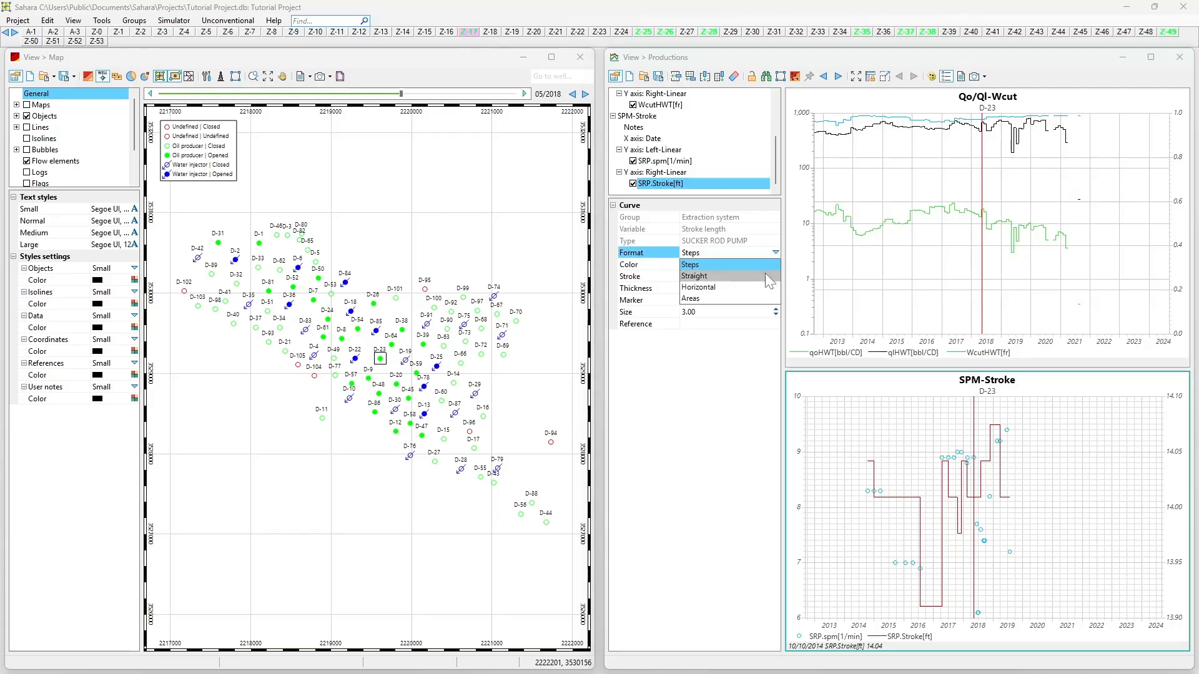
left_click(769, 276)
left_click(775, 252)
left_click(758, 288)
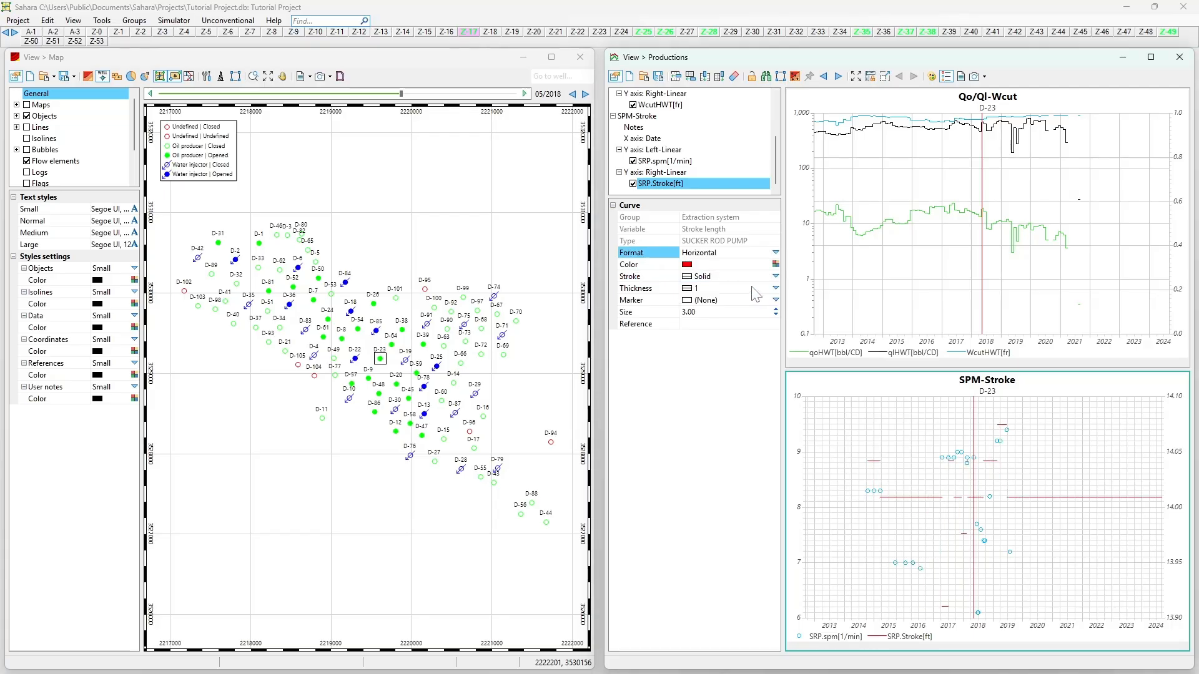
Move the vertical date line on the SPM-Stroke chart to 07/2019 to examine the pump data against the production curves.
scroll(946, 500, "up", 4)
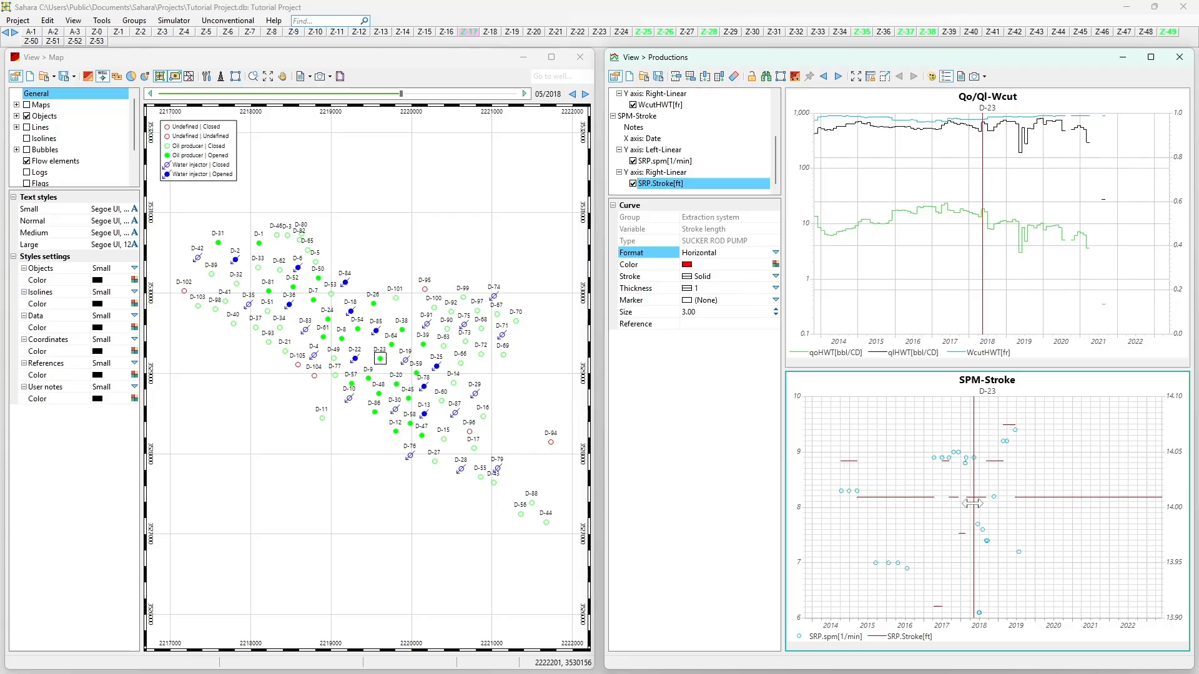
scroll(947, 500, "down", 5)
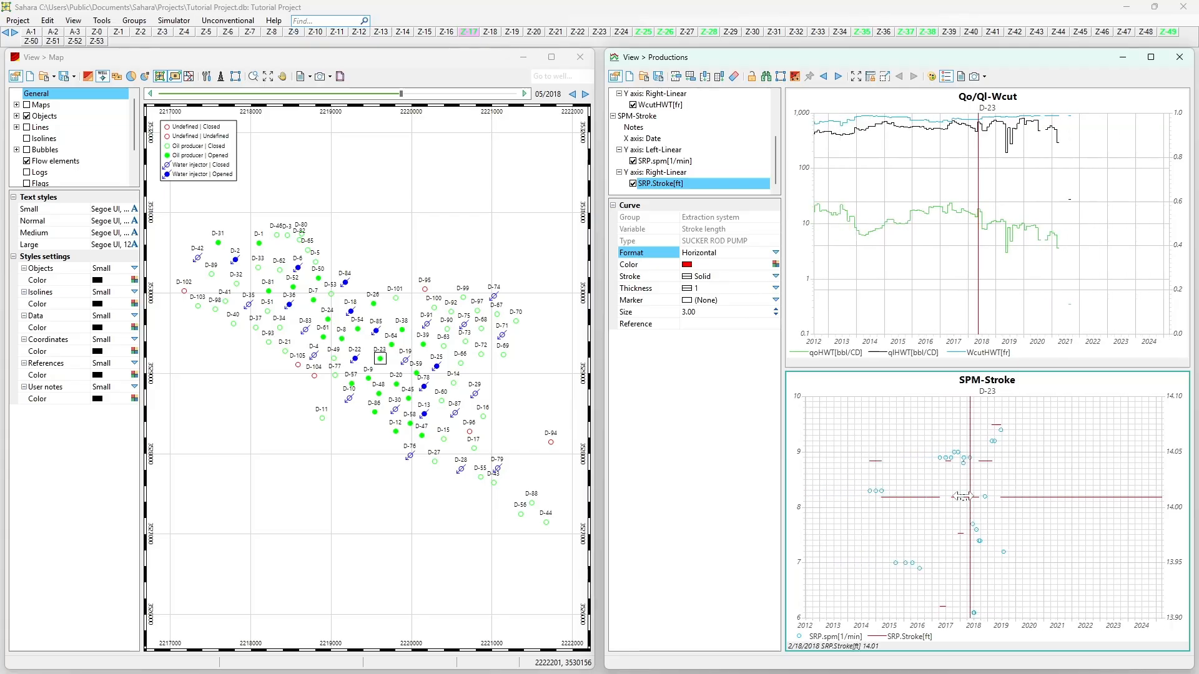
mouse_move(969, 491)
left_mouse_down()
mouse_move(992, 492)
mouse_move(991, 451)
left_mouse_up()
scroll(991, 451, "up", 3)
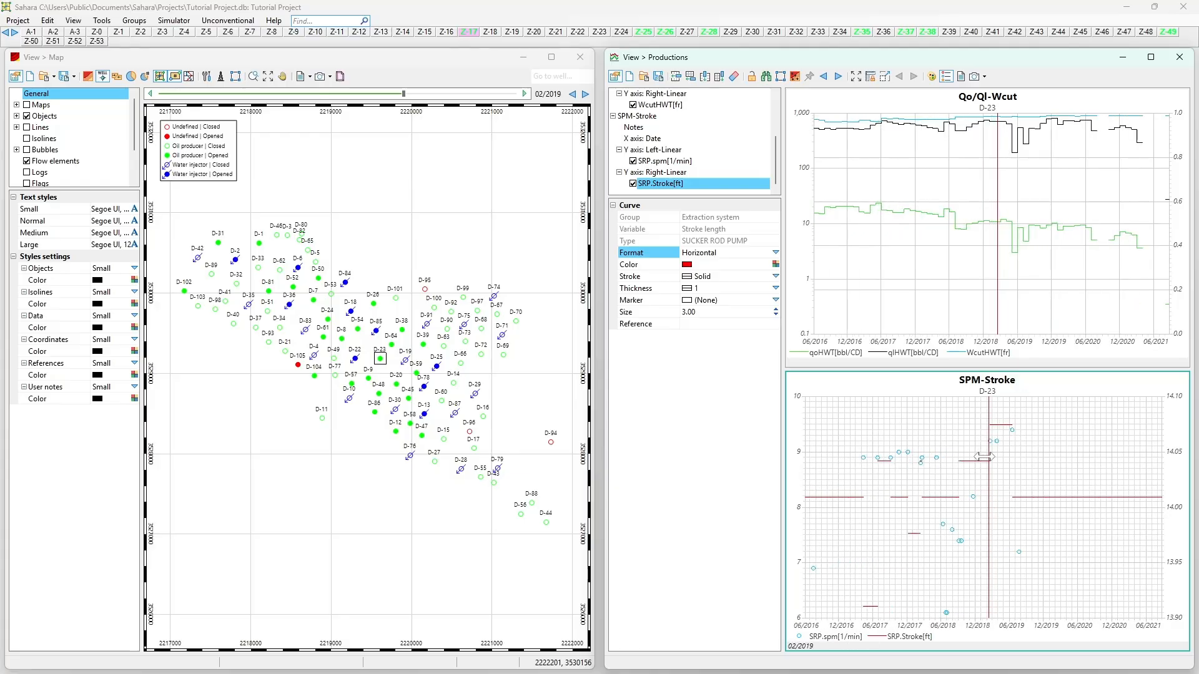
left_click_drag(985, 452, 1014, 461)
scroll(1029, 501, "down", 2)
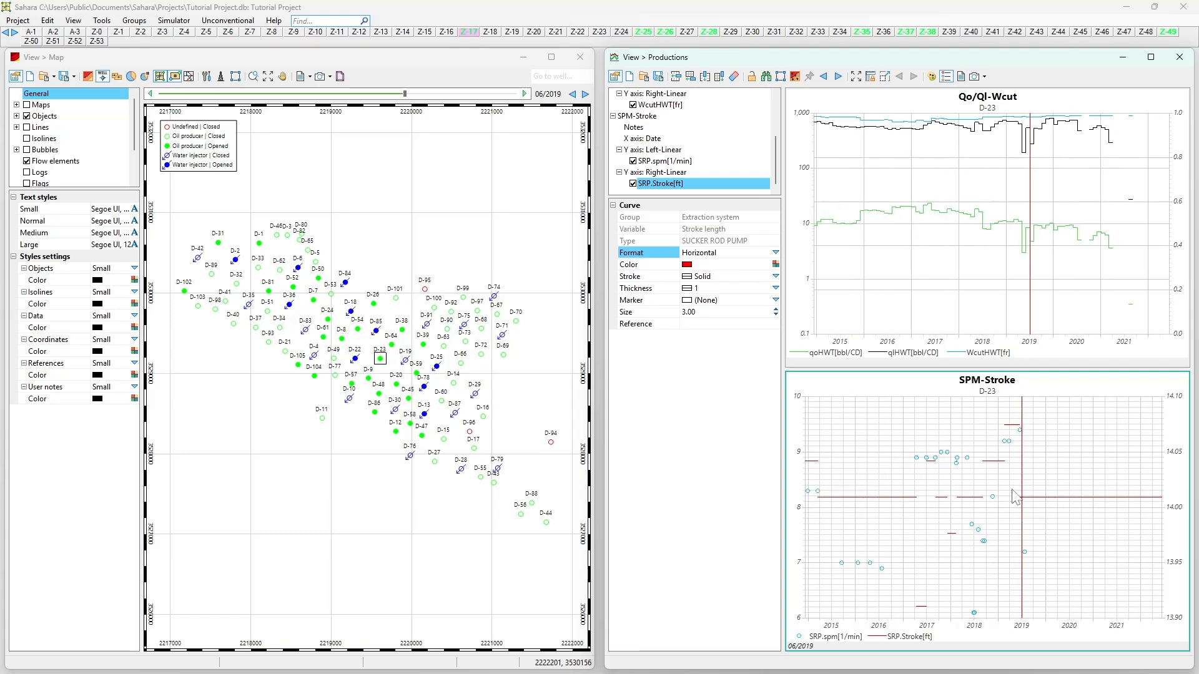
left_click_drag(1022, 576, 1025, 554)
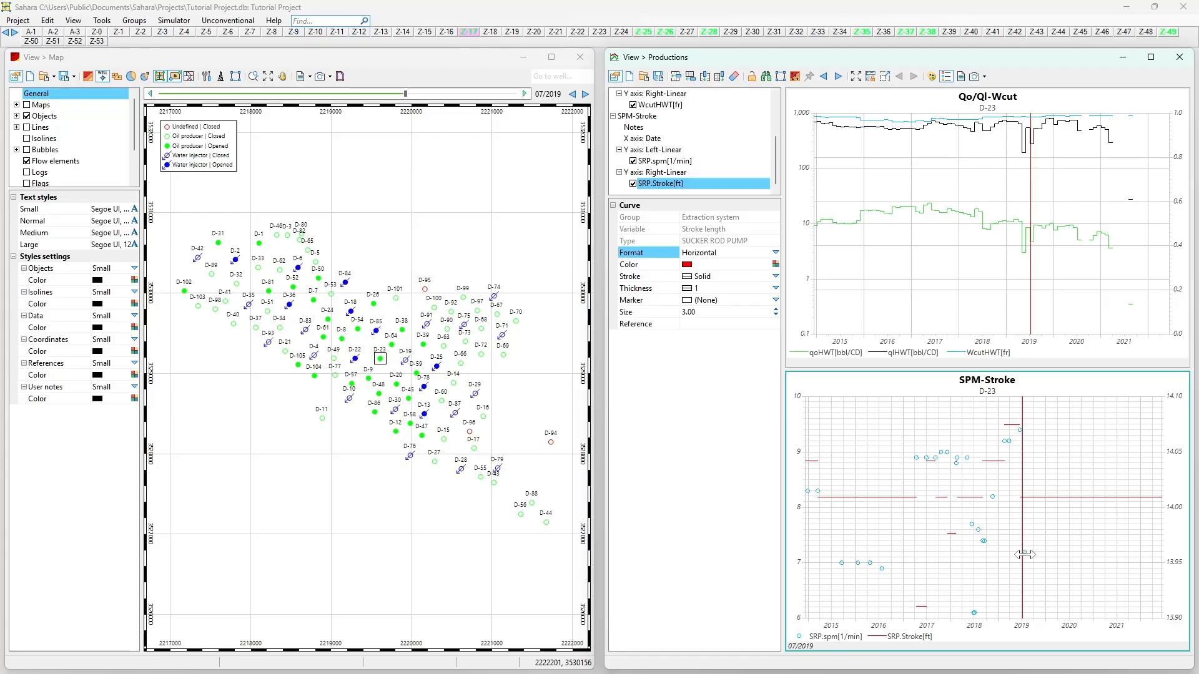
mouse_move(1024, 555)
left_mouse_down()
mouse_move(962, 562)
mouse_move(1022, 564)
left_mouse_up()
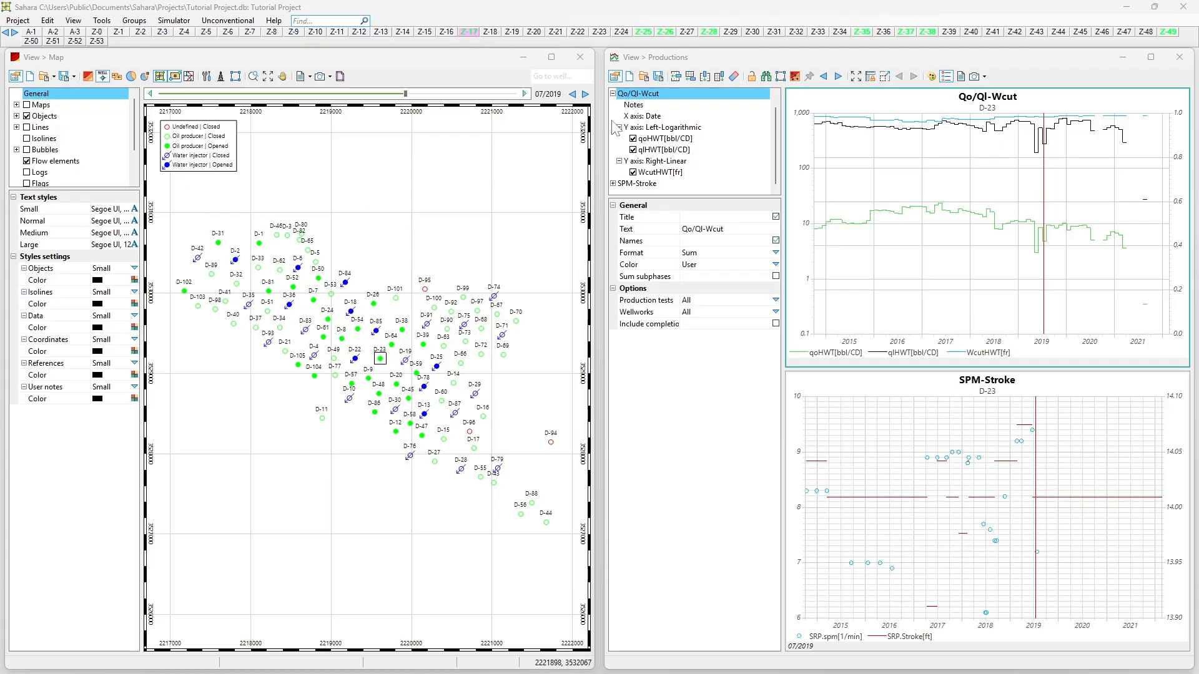
Save the two-chart production layout as a production template (*.PTpx) named SRP Info in the Templates folder.
left_click(658, 79)
left_click(658, 76)
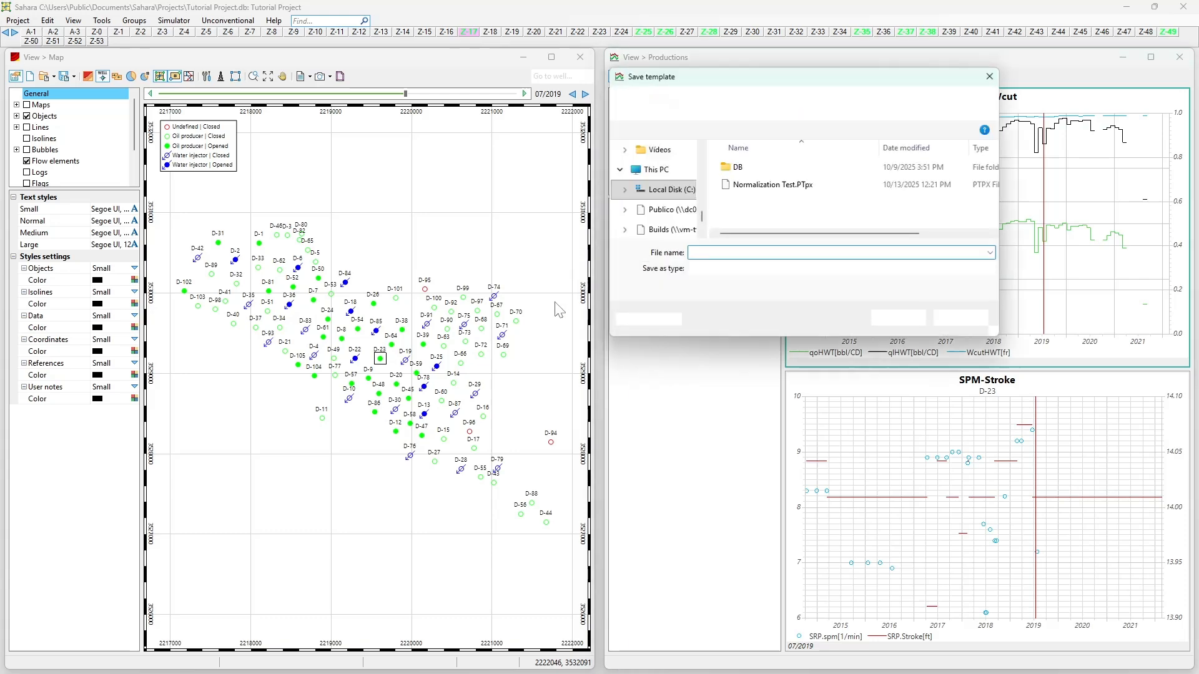
type("S")
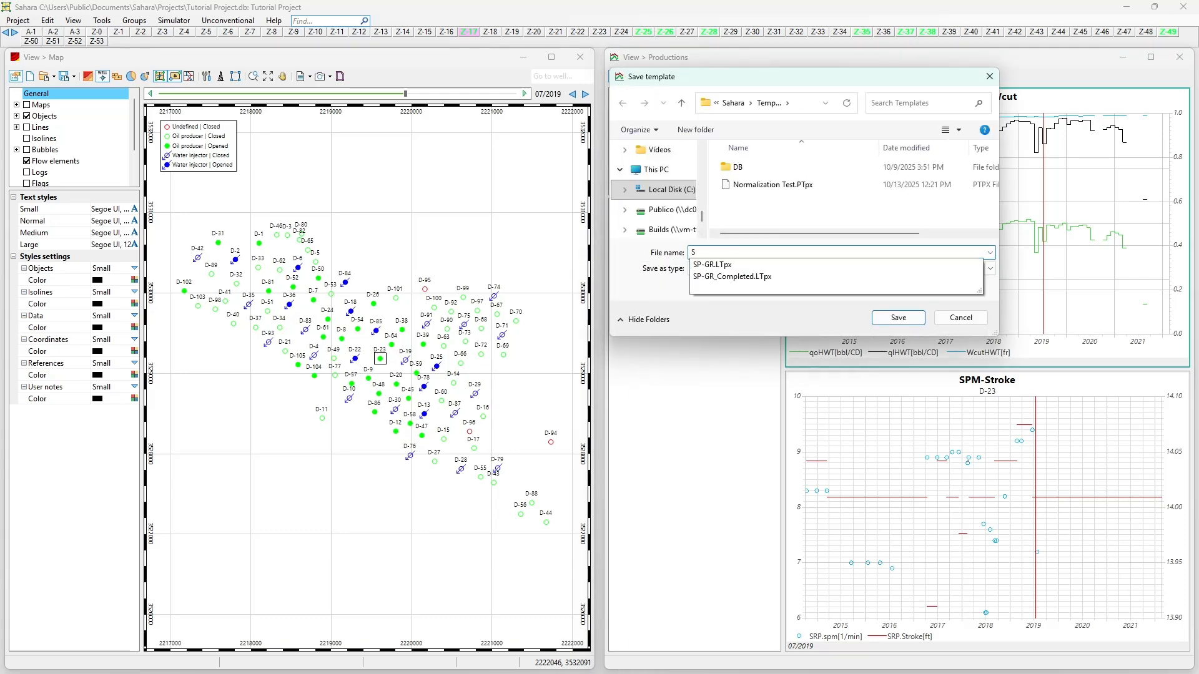
type("RP")
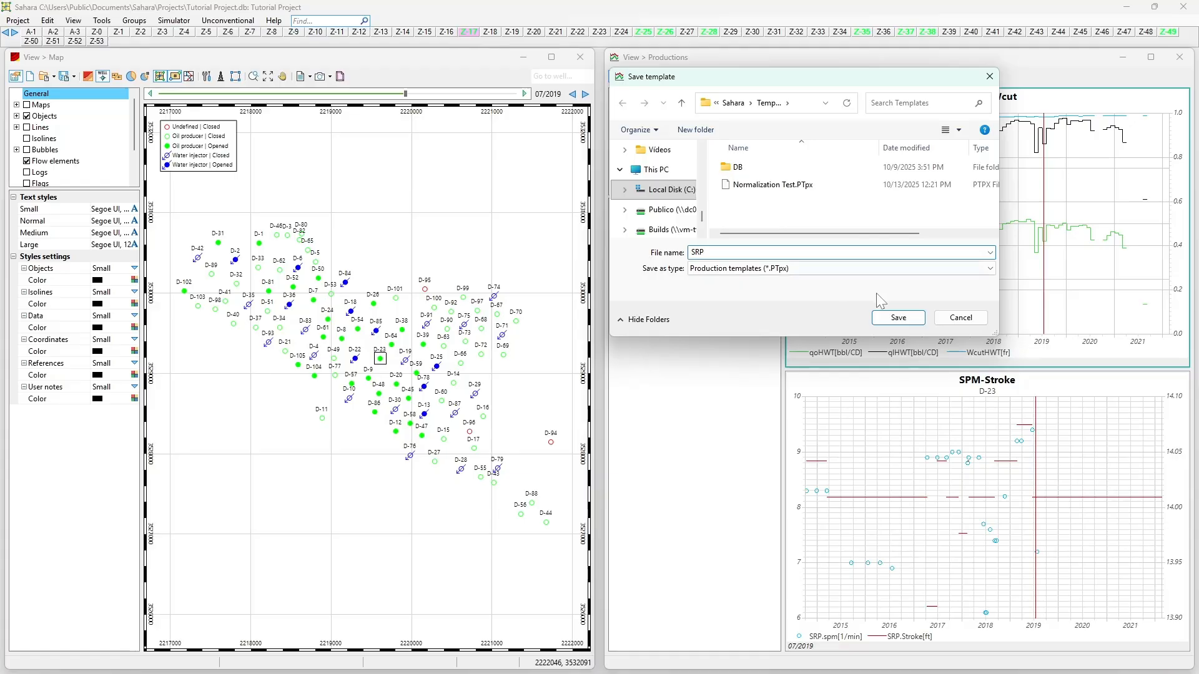
left_click(897, 320)
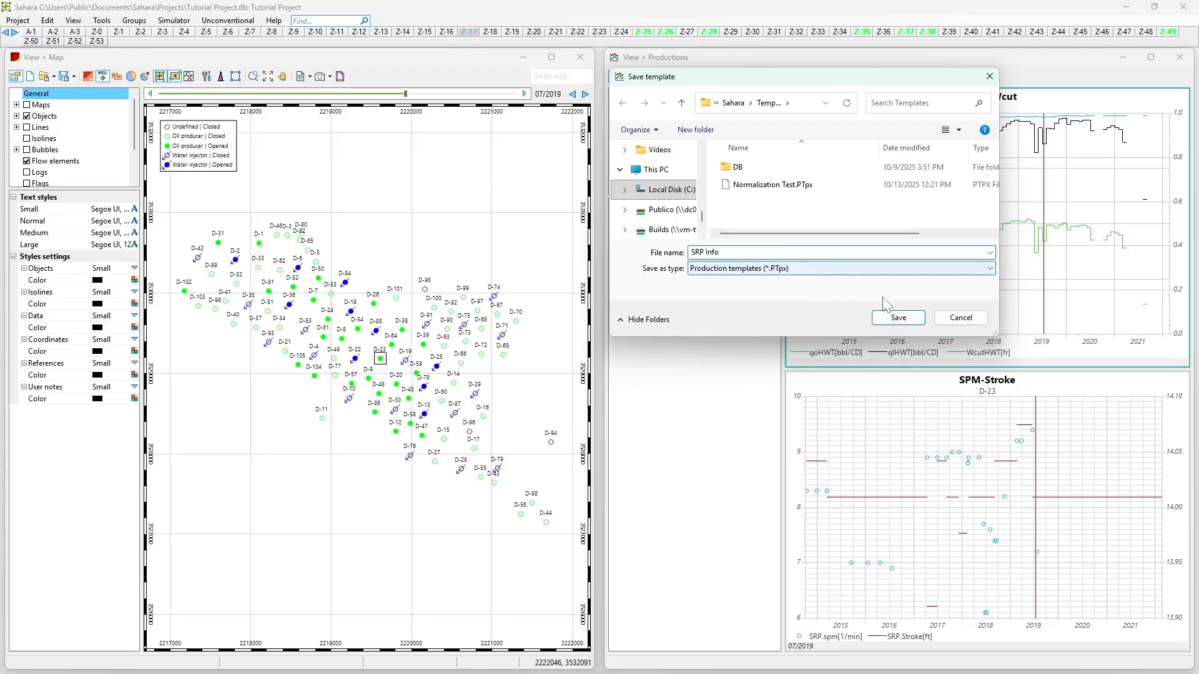
left_click(899, 318)
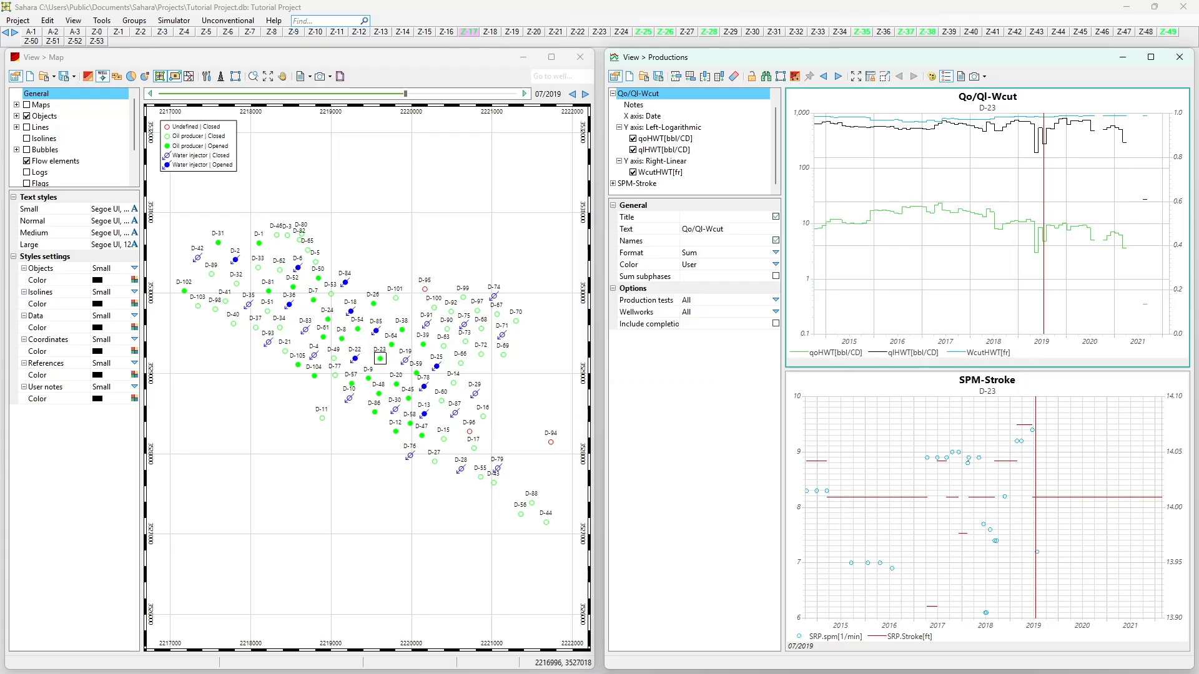